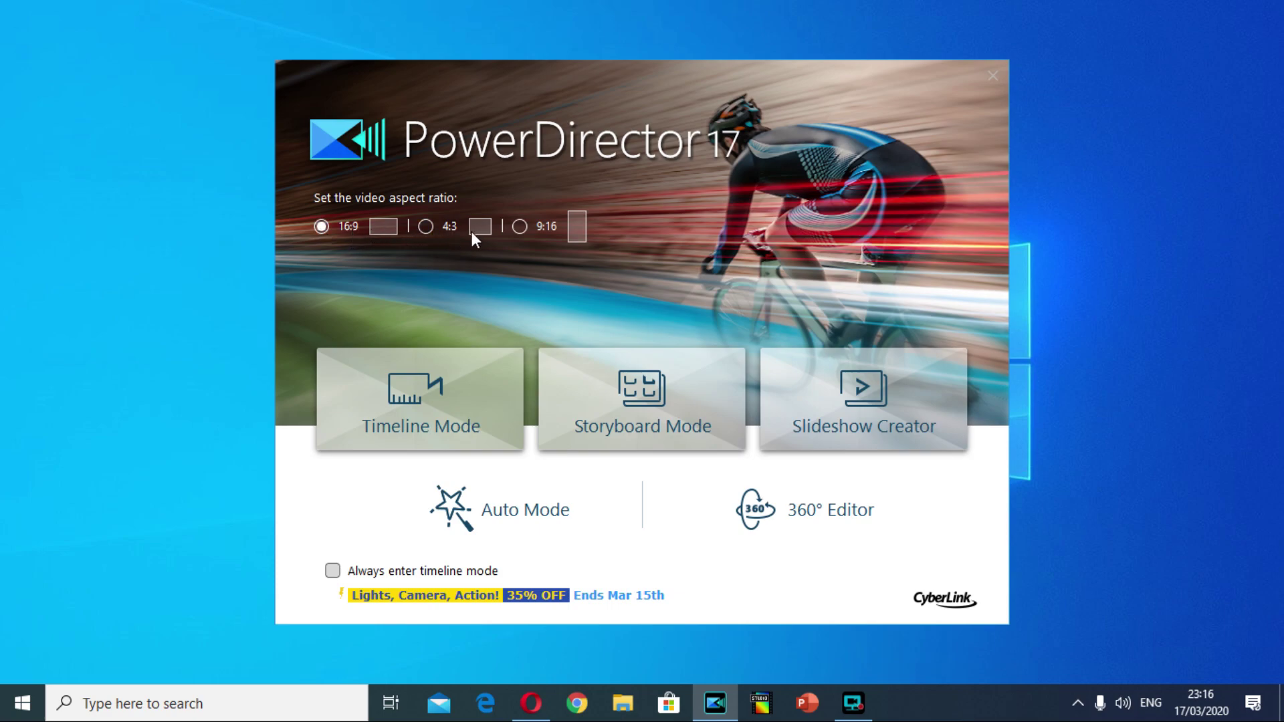
- Start a new project with a 16:9 aspect ratio in Timeline Mode
{"action": "left_click", "coordinate": [322, 227]}
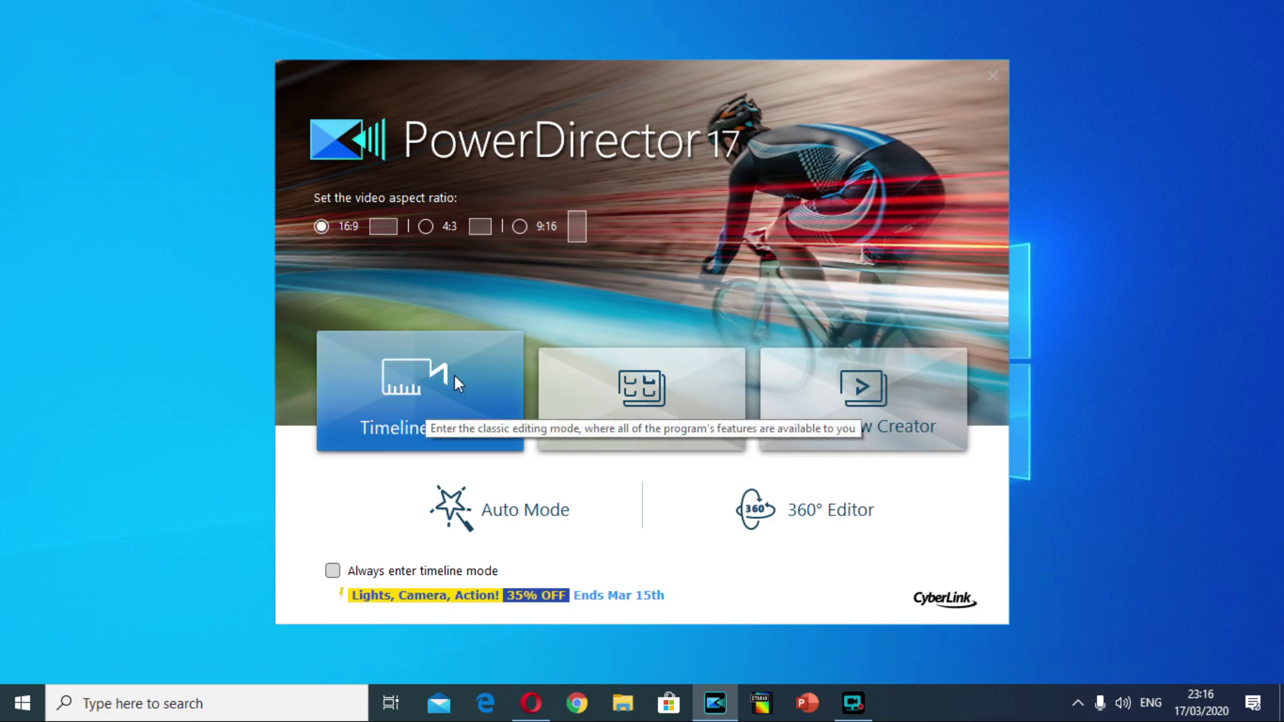
{"action": "left_click", "coordinate": [434, 407]}
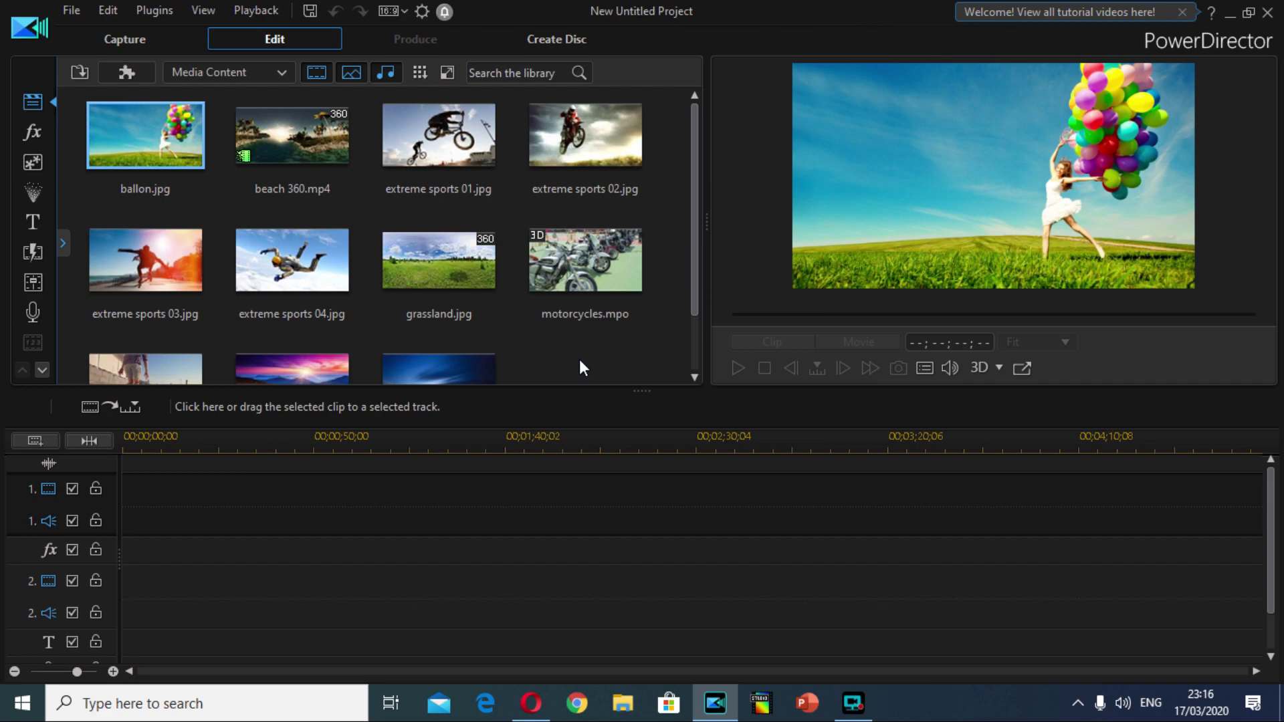
- Add the sunrise 01.jpg image from the media library to the start of video track 1
{"action": "scroll", "coordinate": [581, 362], "scroll_direction": "down", "scroll_amount": 1}
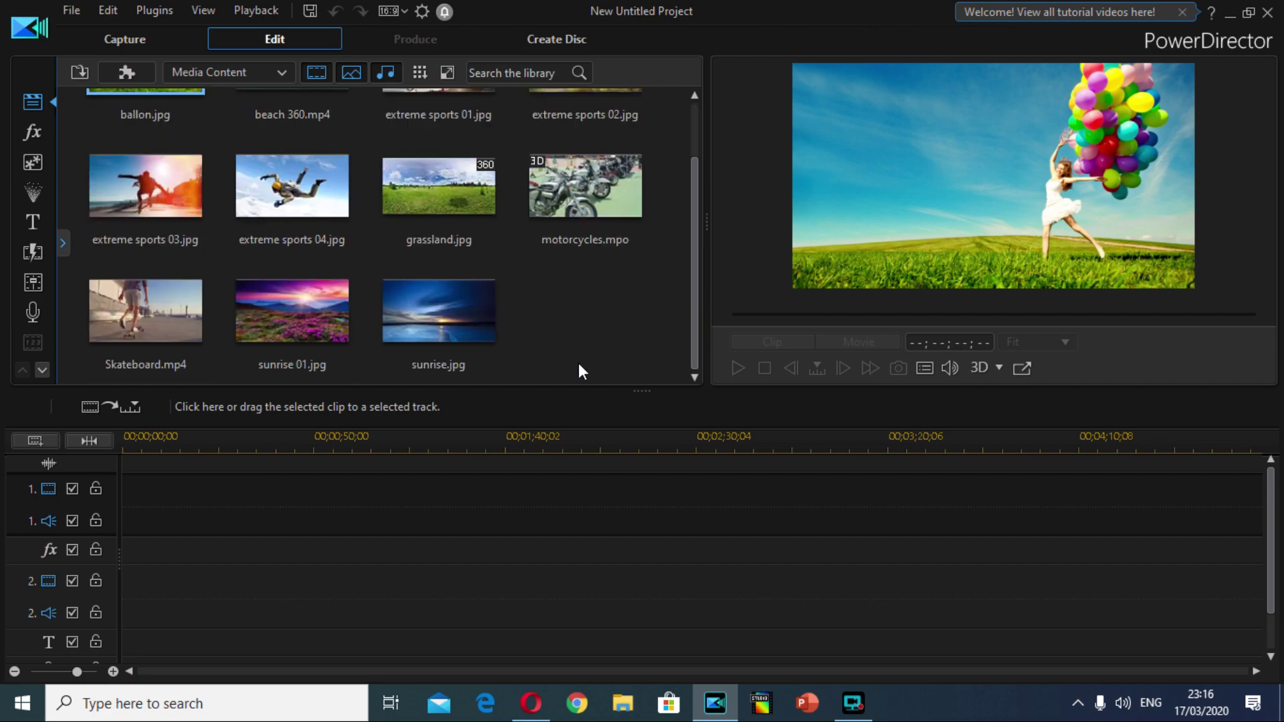
{"action": "scroll", "coordinate": [579, 371], "scroll_direction": "up", "scroll_amount": 1}
{"action": "scroll", "coordinate": [579, 371], "scroll_direction": "down", "scroll_amount": 1}
{"action": "scroll", "coordinate": [580, 323], "scroll_direction": "up", "scroll_amount": 1}
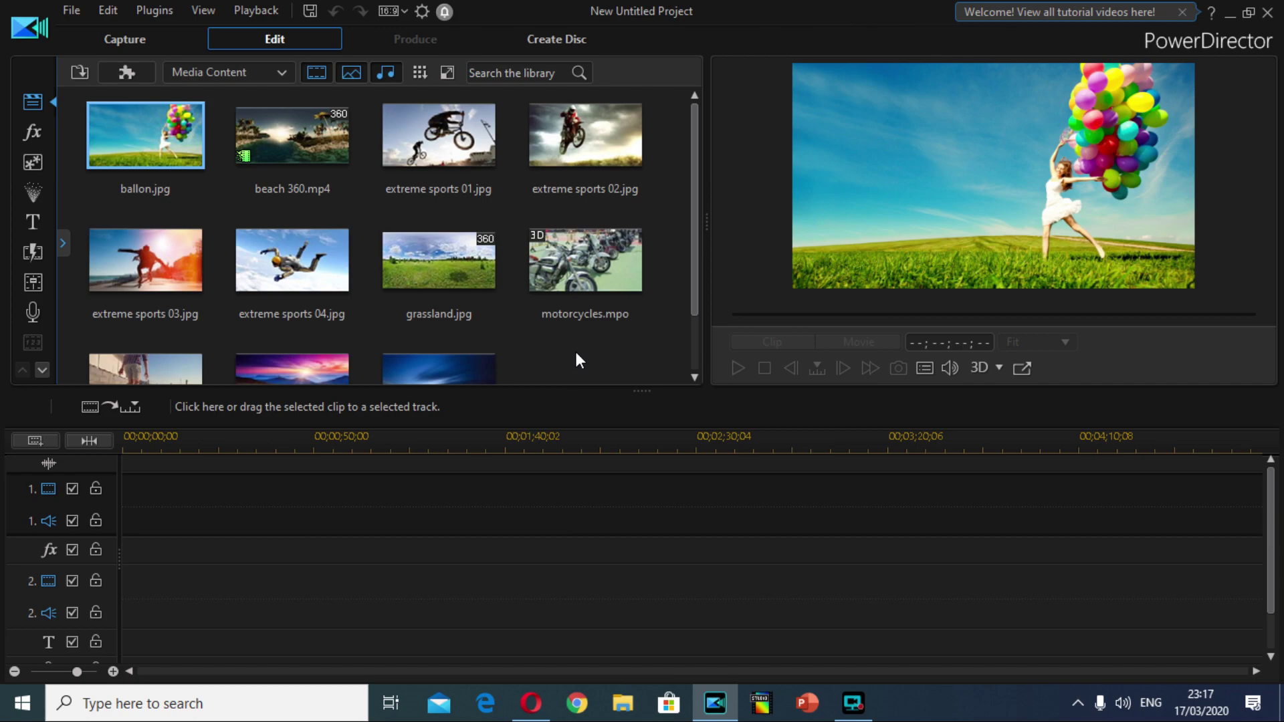
{"action": "scroll", "coordinate": [444, 350], "scroll_direction": "down", "scroll_amount": 1}
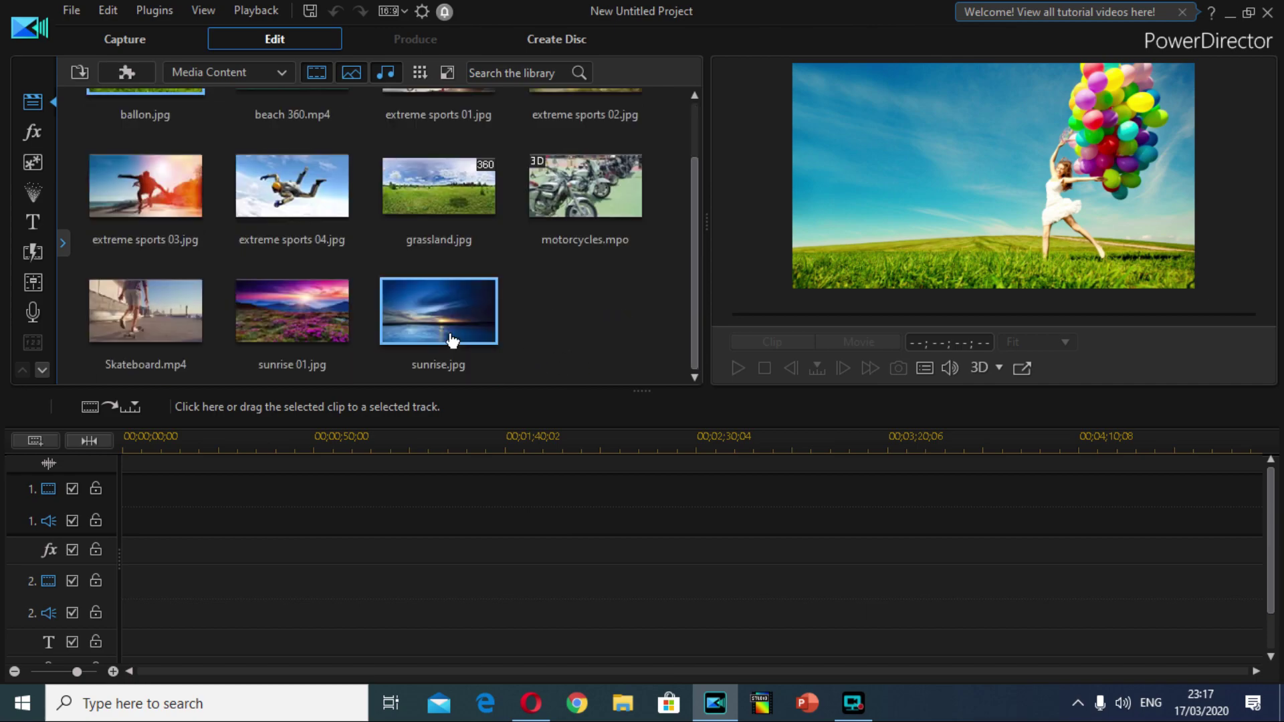
{"action": "left_click", "coordinate": [309, 321]}
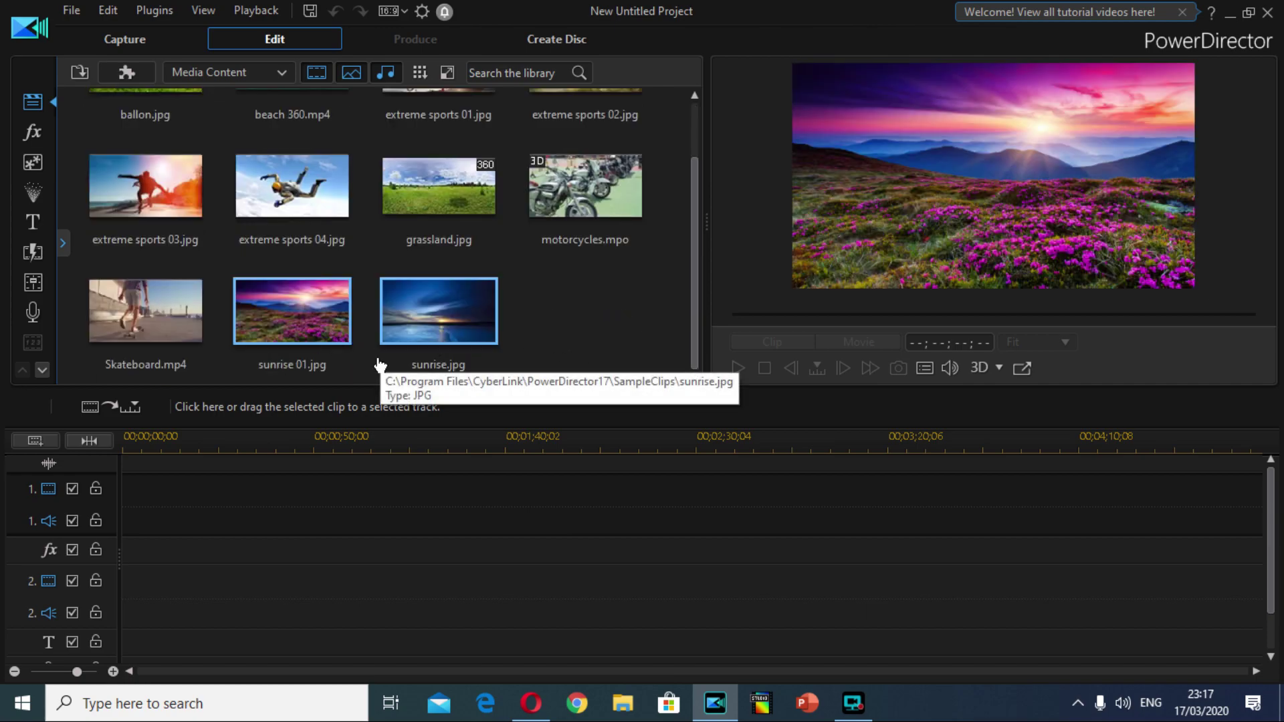
{"action": "left_click_drag", "start_coordinate": [299, 314], "coordinate": [126, 447]}
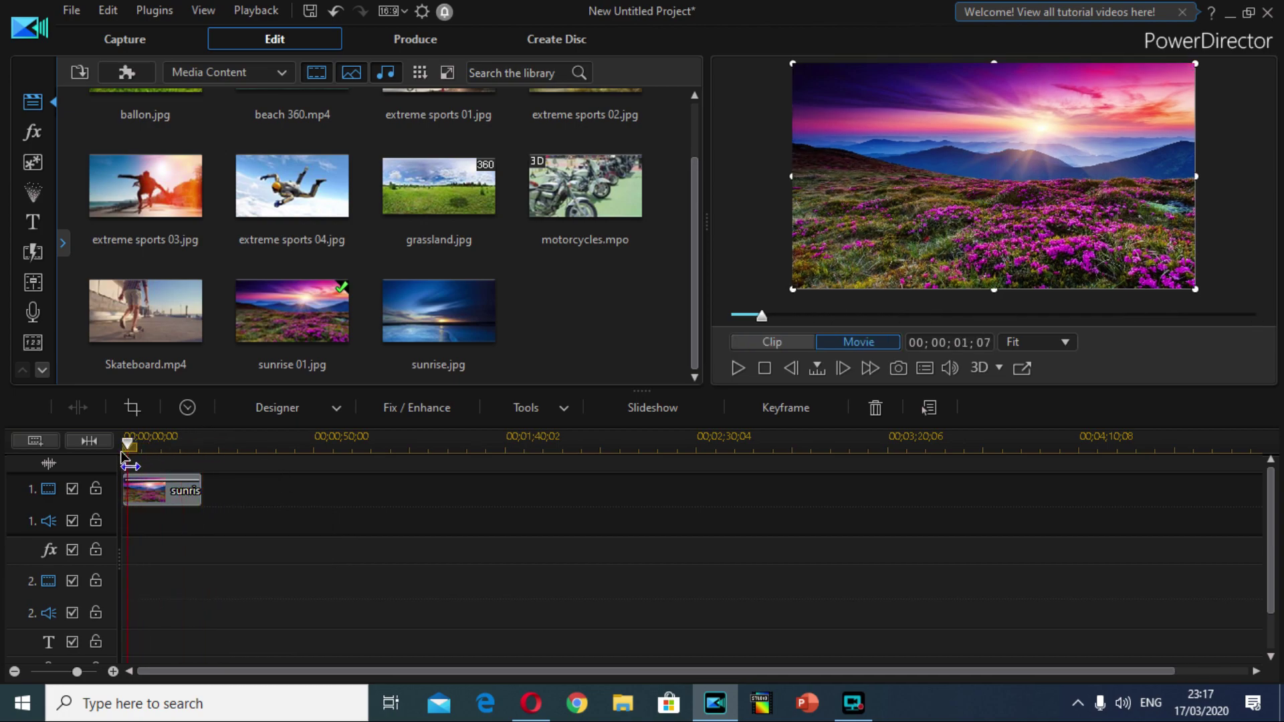
- Play the movie preview of the sunrise image on the timeline, then stop it
{"action": "left_click", "coordinate": [160, 491]}
{"action": "left_click", "coordinate": [738, 367]}
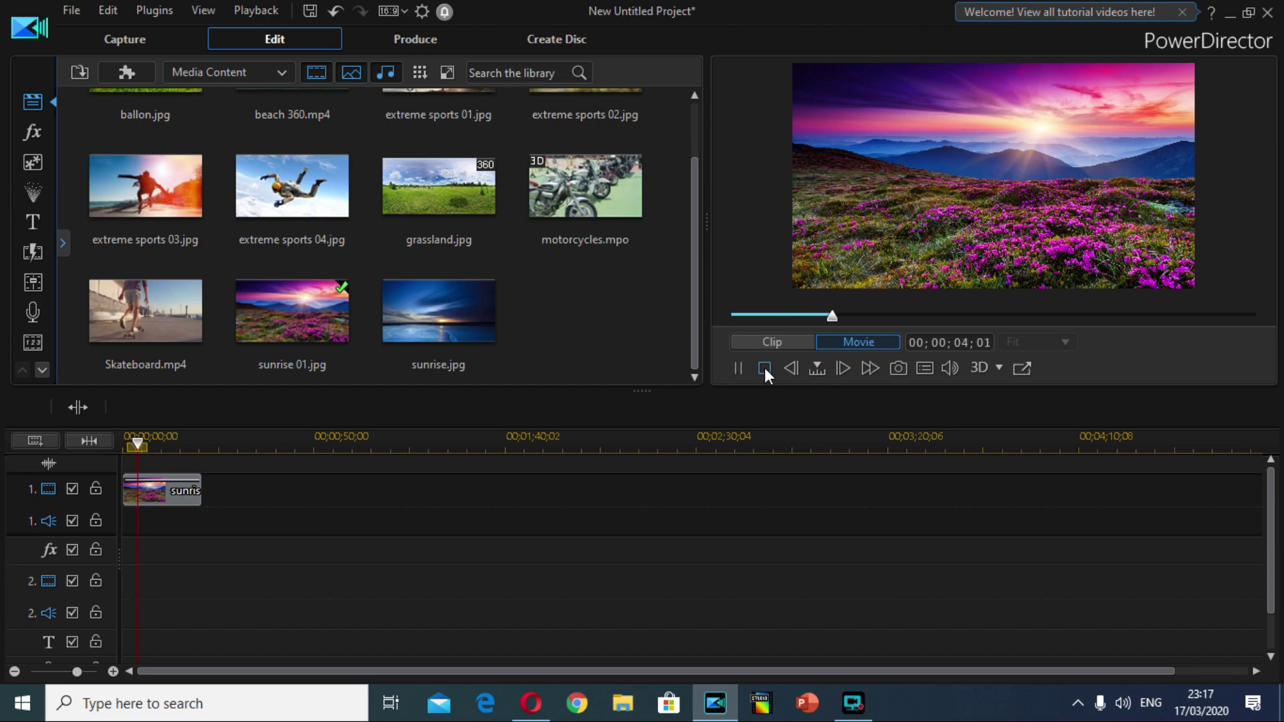
{"action": "left_click", "coordinate": [765, 368]}
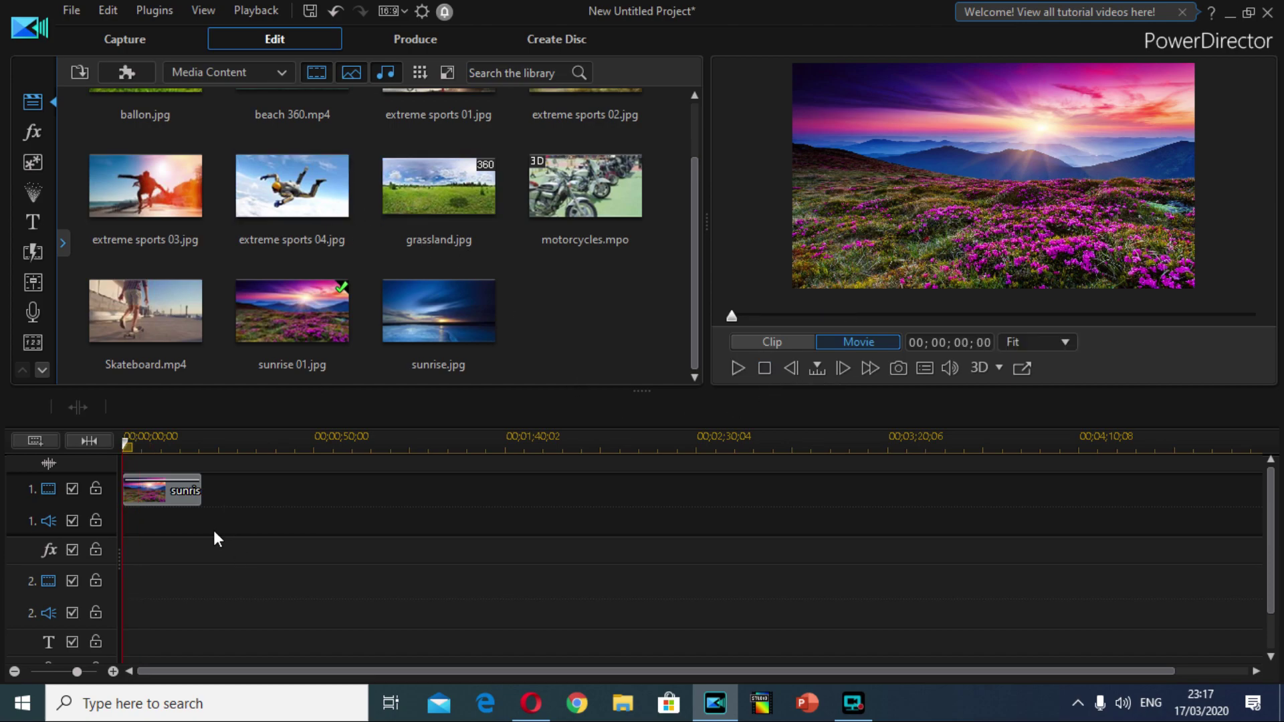
- Add the Airplane sound clip from Sound Clips to audio track 1, starting at about 00;00;02;14 under the sunrise image
{"action": "left_click", "coordinate": [279, 77]}
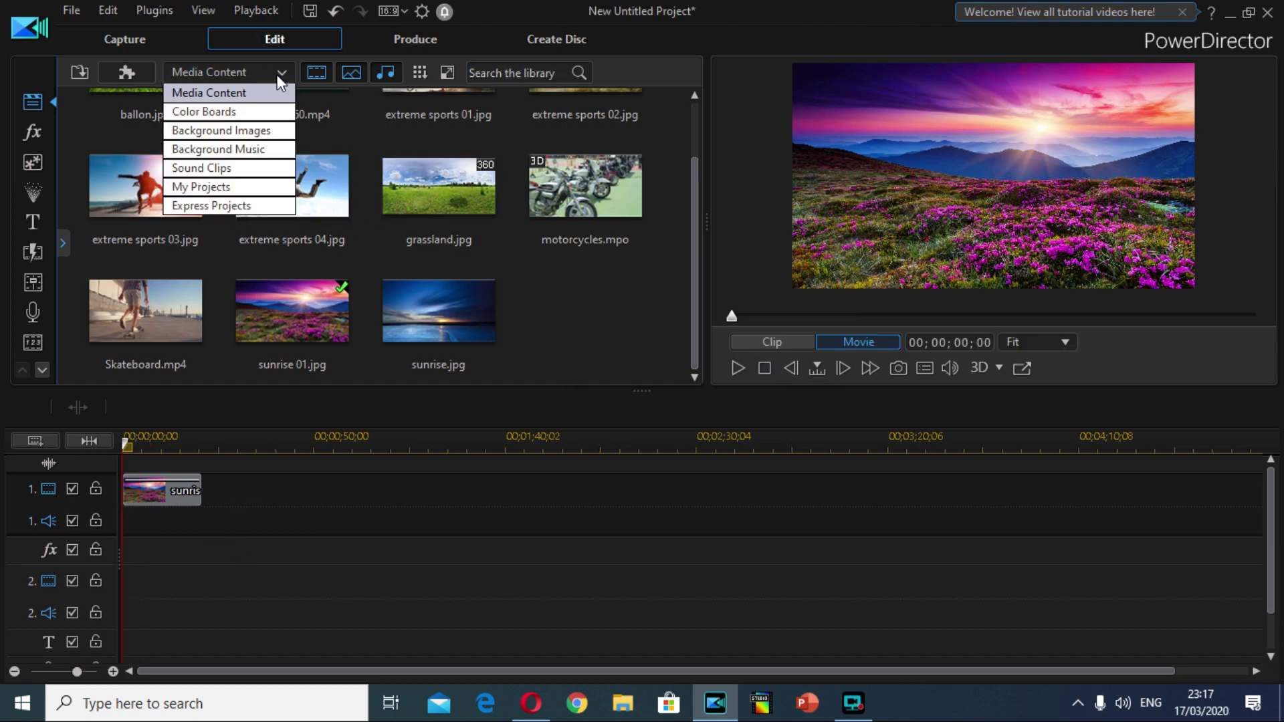
{"action": "left_click", "coordinate": [224, 153]}
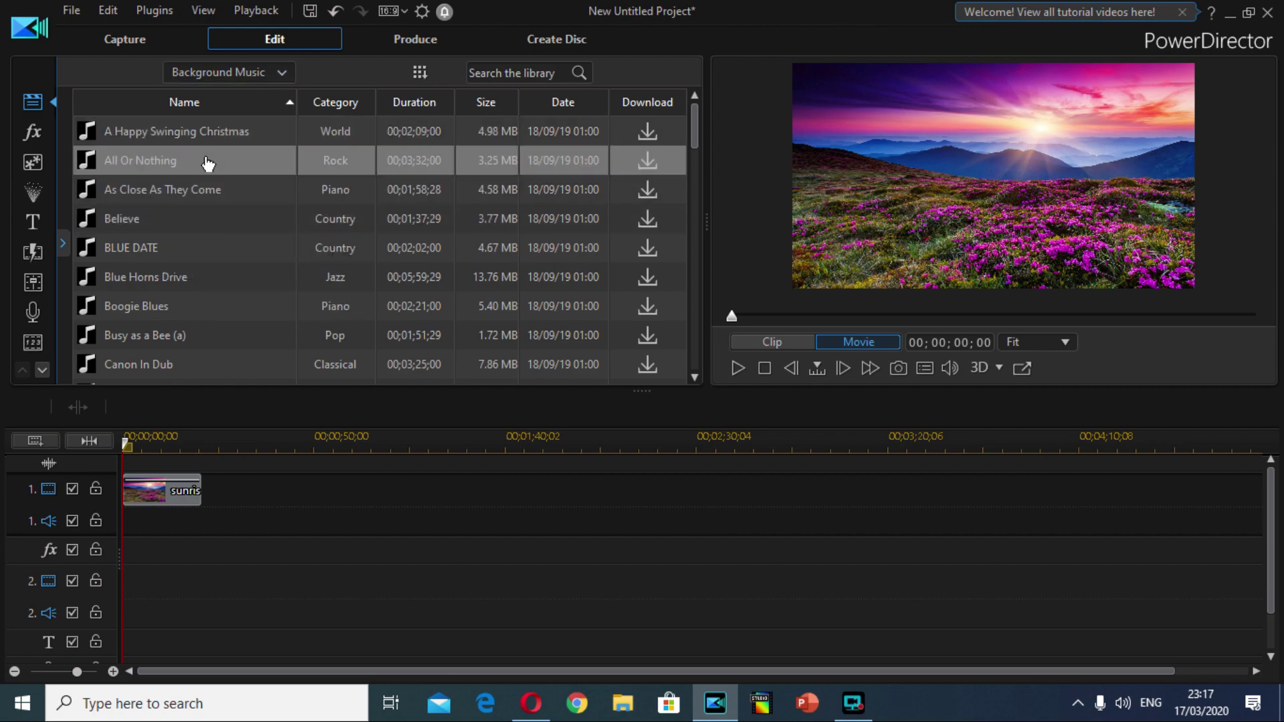
{"action": "left_click", "coordinate": [221, 73]}
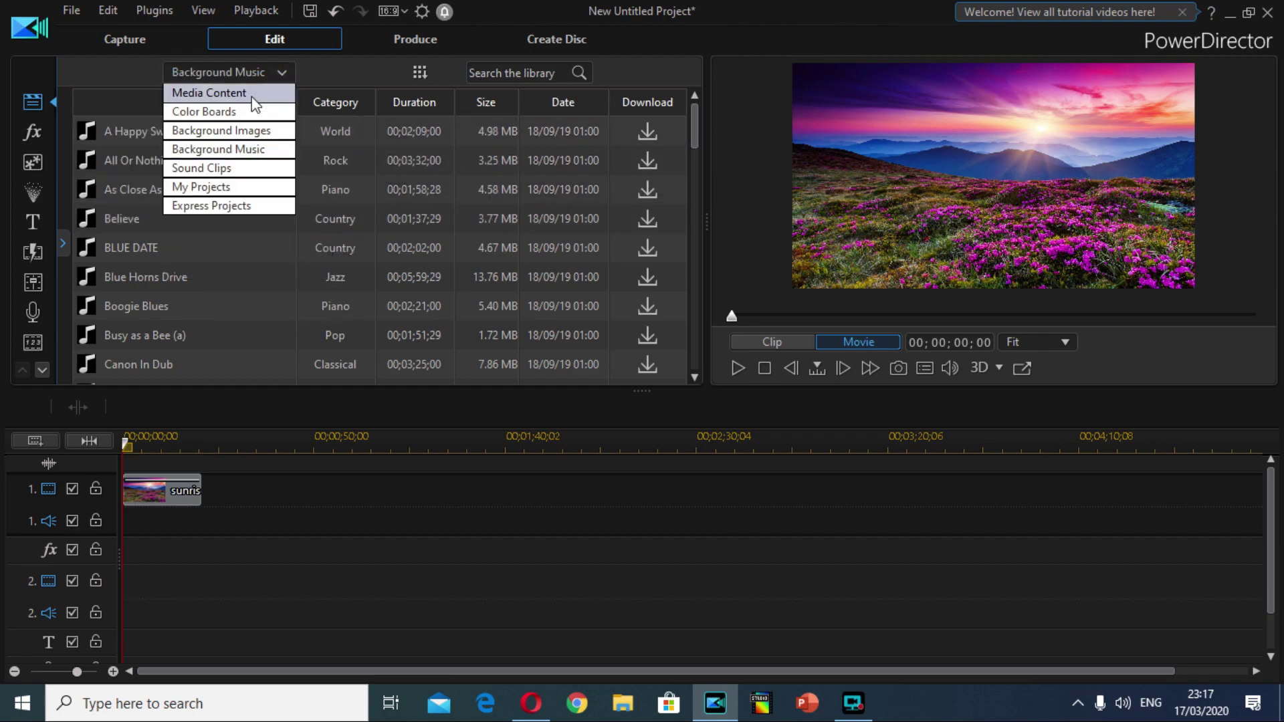
{"action": "left_click", "coordinate": [221, 169]}
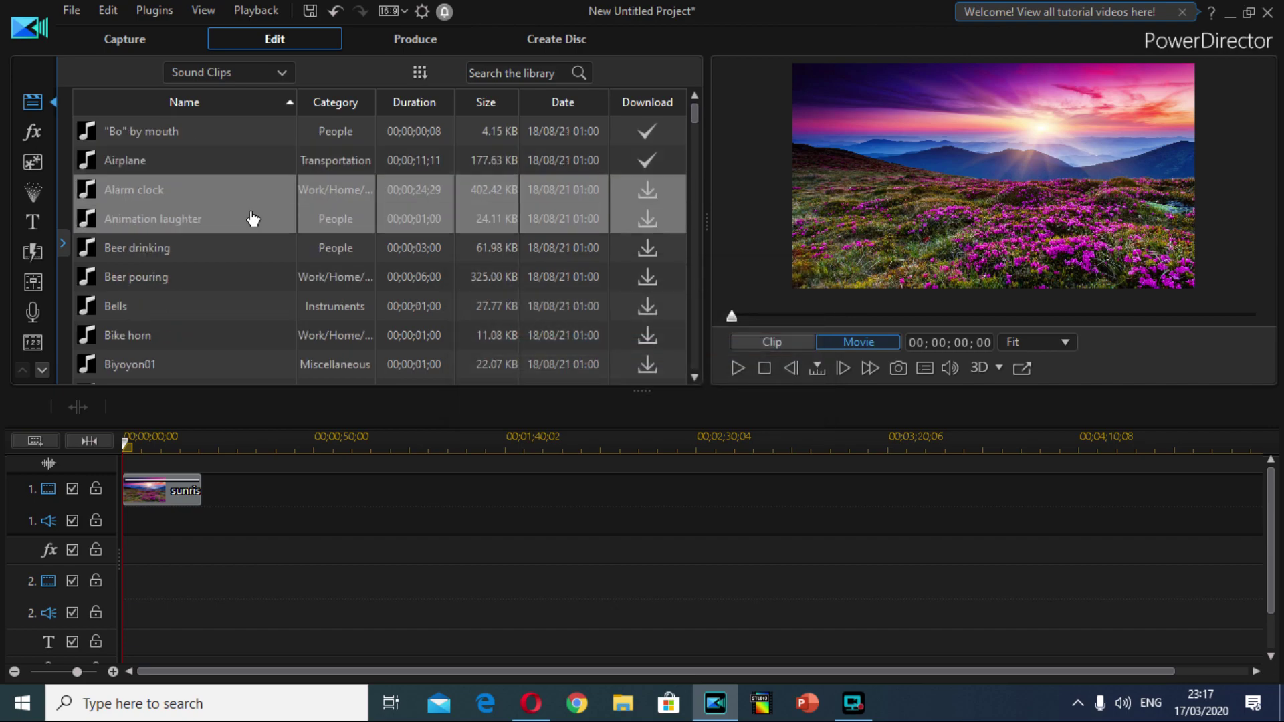
{"action": "left_click", "coordinate": [141, 162]}
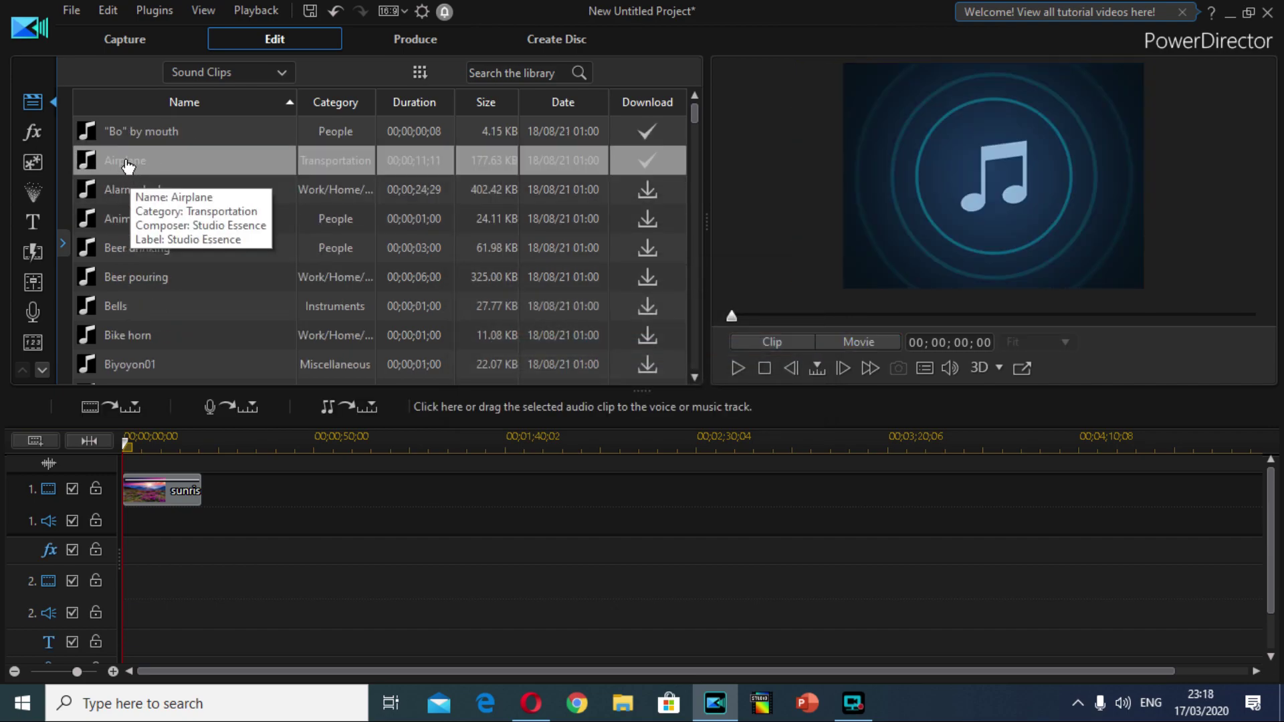
{"action": "left_click_drag", "start_coordinate": [127, 169], "coordinate": [128, 532]}
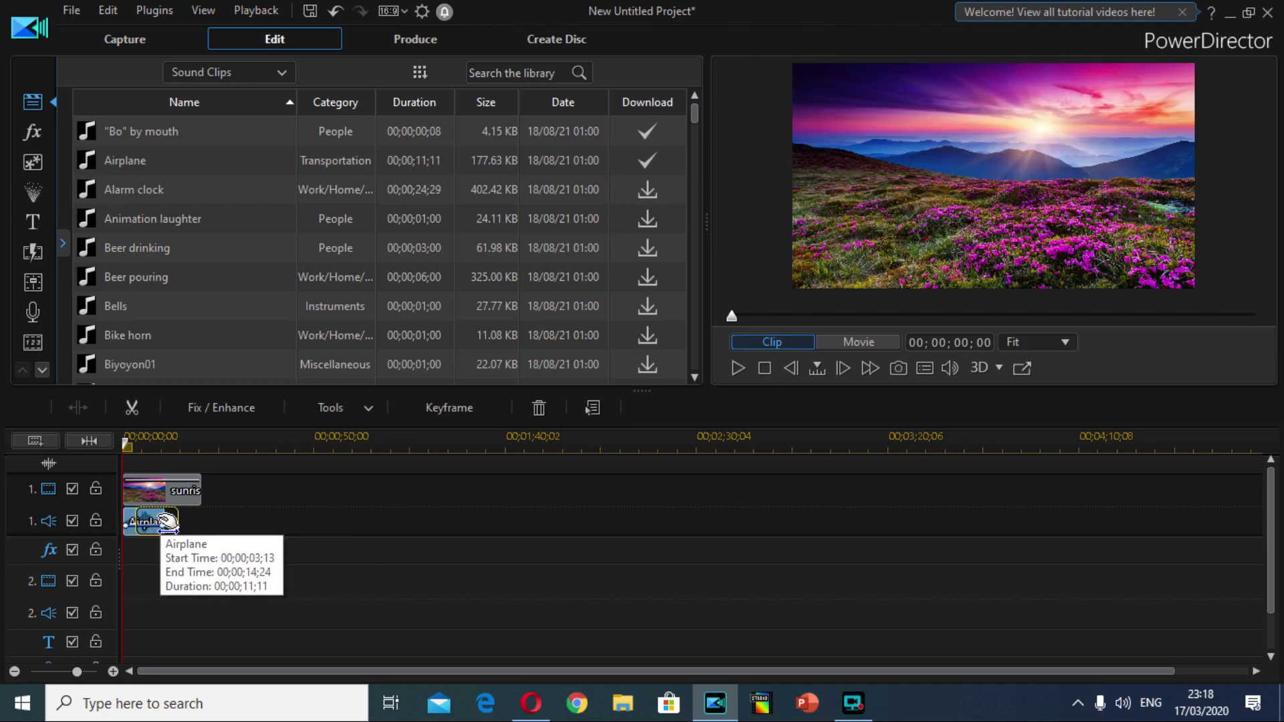
{"action": "mouse_move", "coordinate": [143, 510]}
{"action": "left_mouse_down"}
{"action": "mouse_move", "coordinate": [143, 455]}
{"action": "mouse_move", "coordinate": [156, 518]}
{"action": "left_mouse_up"}
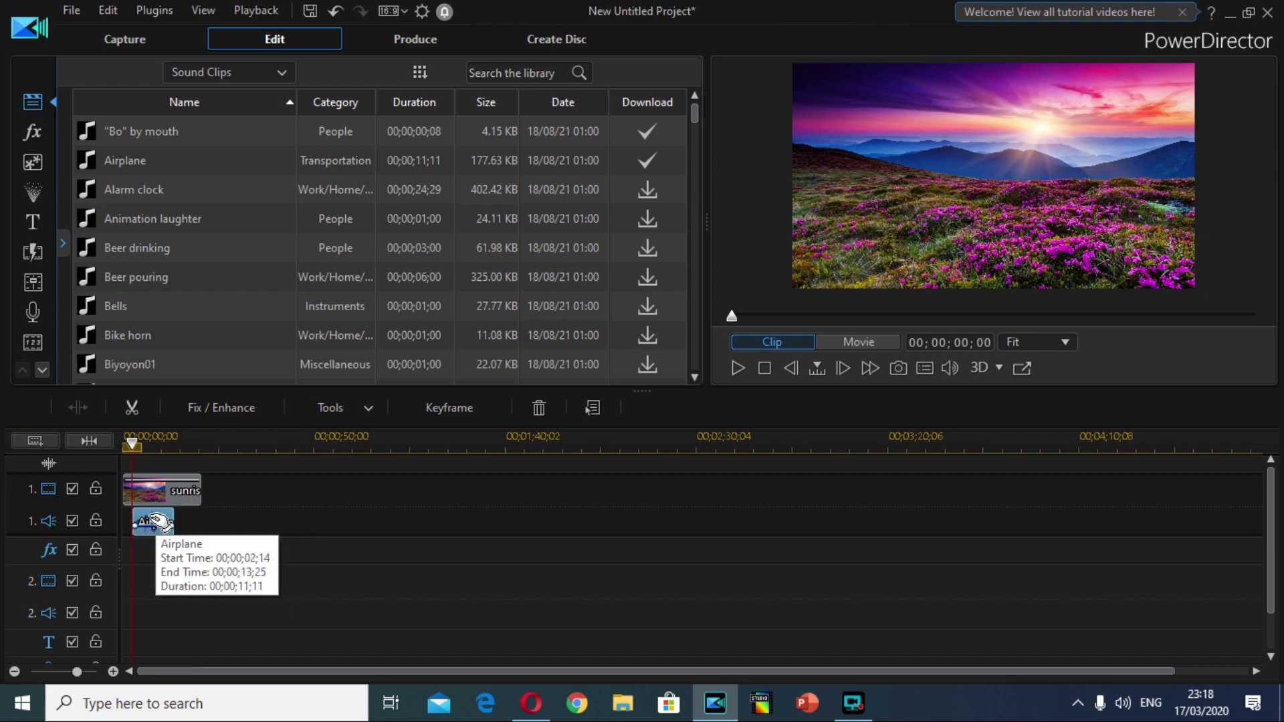
- Play the movie from the beginning to check the image together with the Airplane sound, then stop playback
{"action": "left_click", "coordinate": [123, 444]}
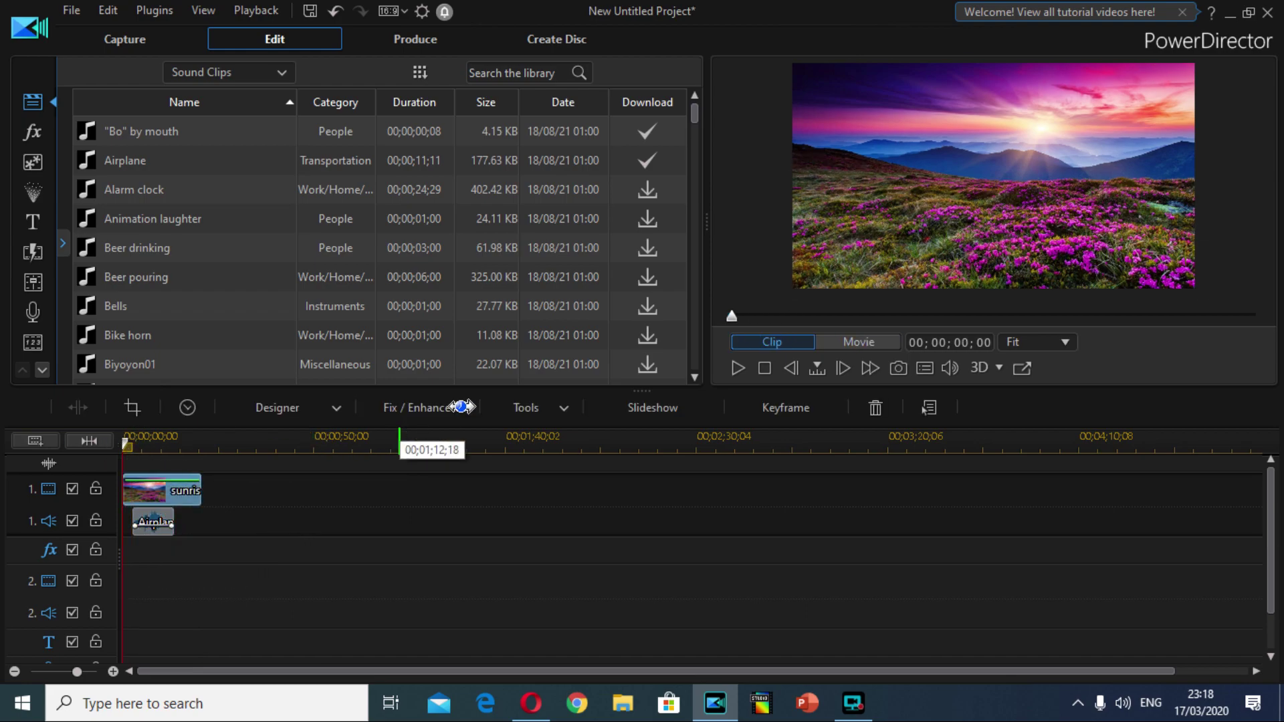
{"action": "left_click", "coordinate": [737, 369]}
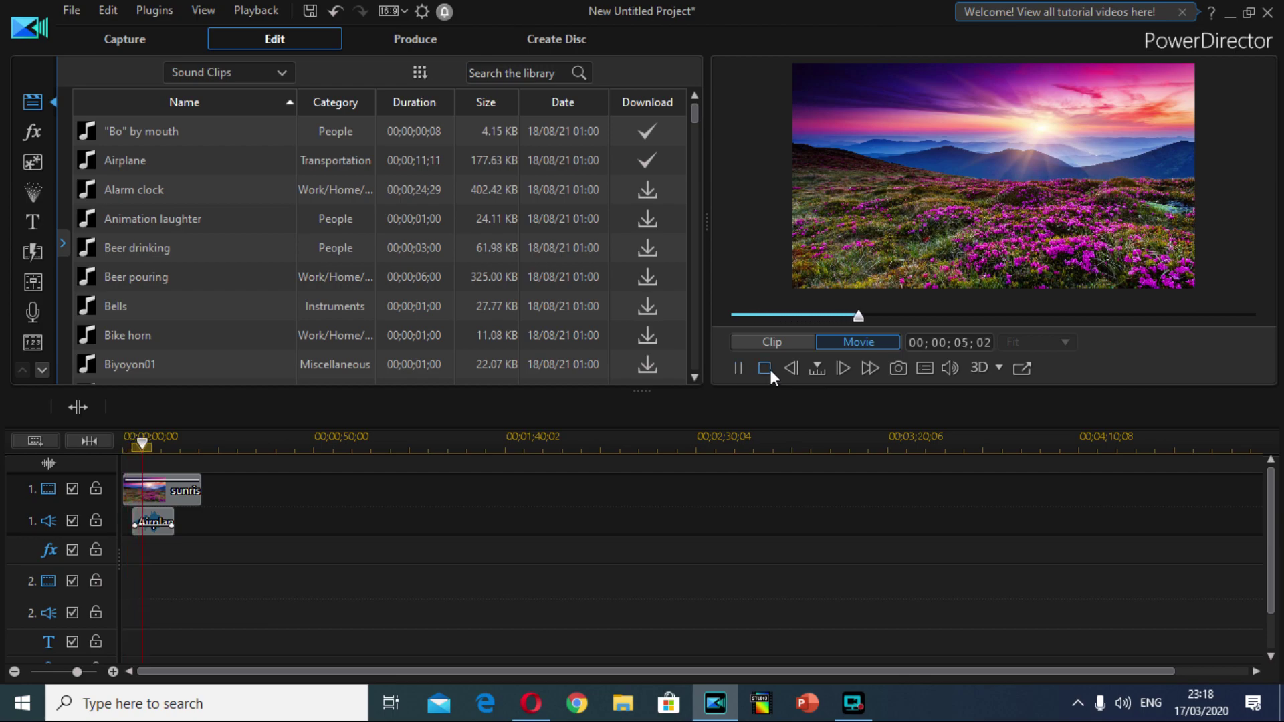
{"action": "left_click", "coordinate": [768, 368]}
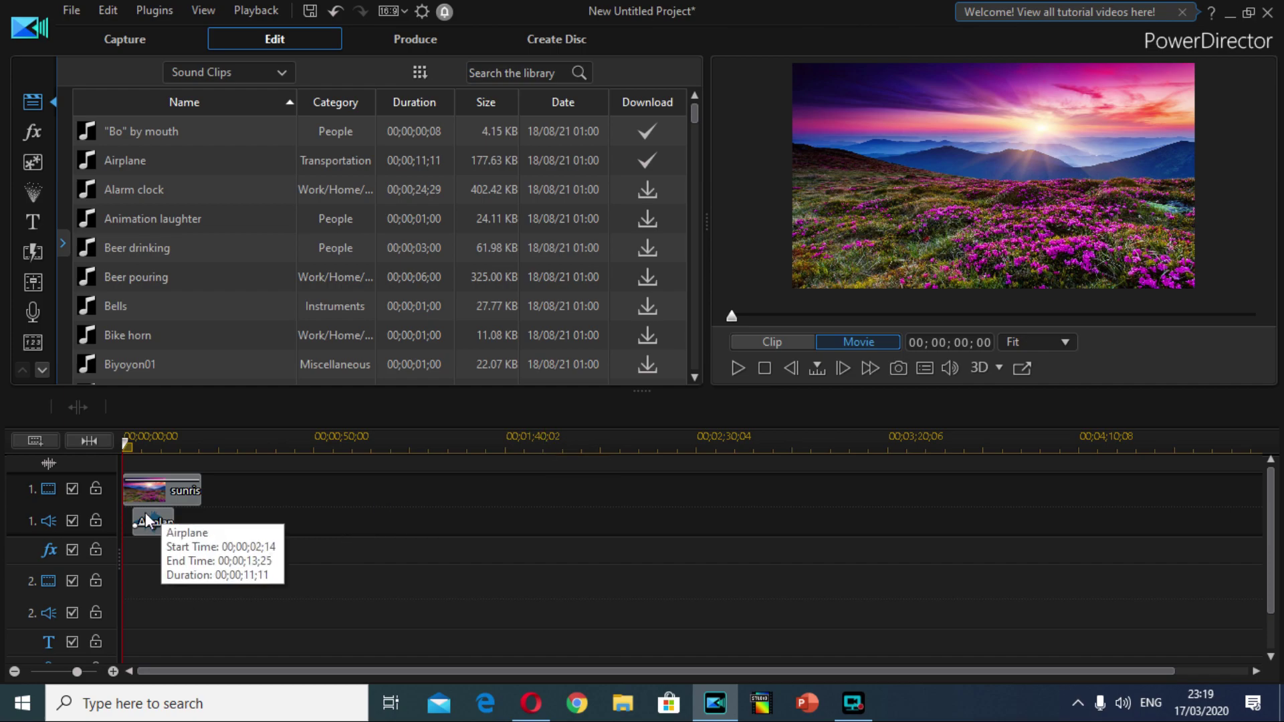
- Produce the movie as an H.264 AVC MP4 using the MPEG-4 1280 x 720/24p (16 Mbps) profile
{"action": "left_click", "coordinate": [406, 42]}
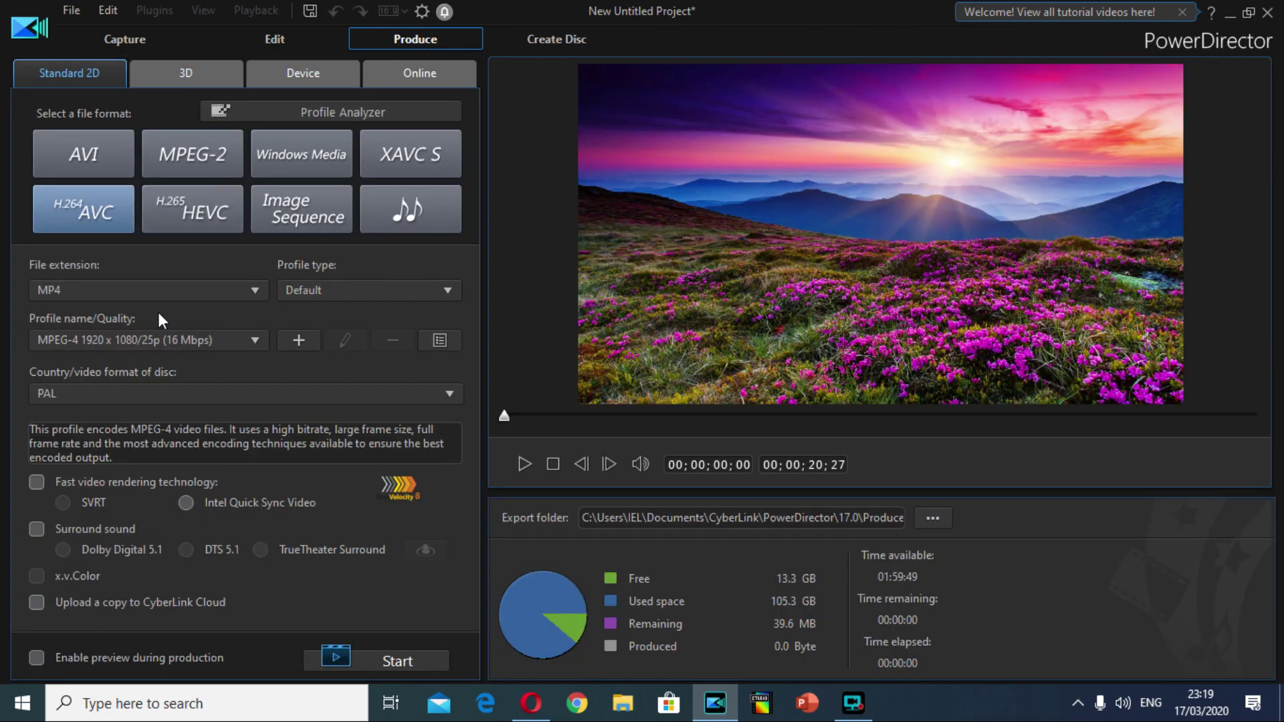
{"action": "left_click", "coordinate": [162, 342]}
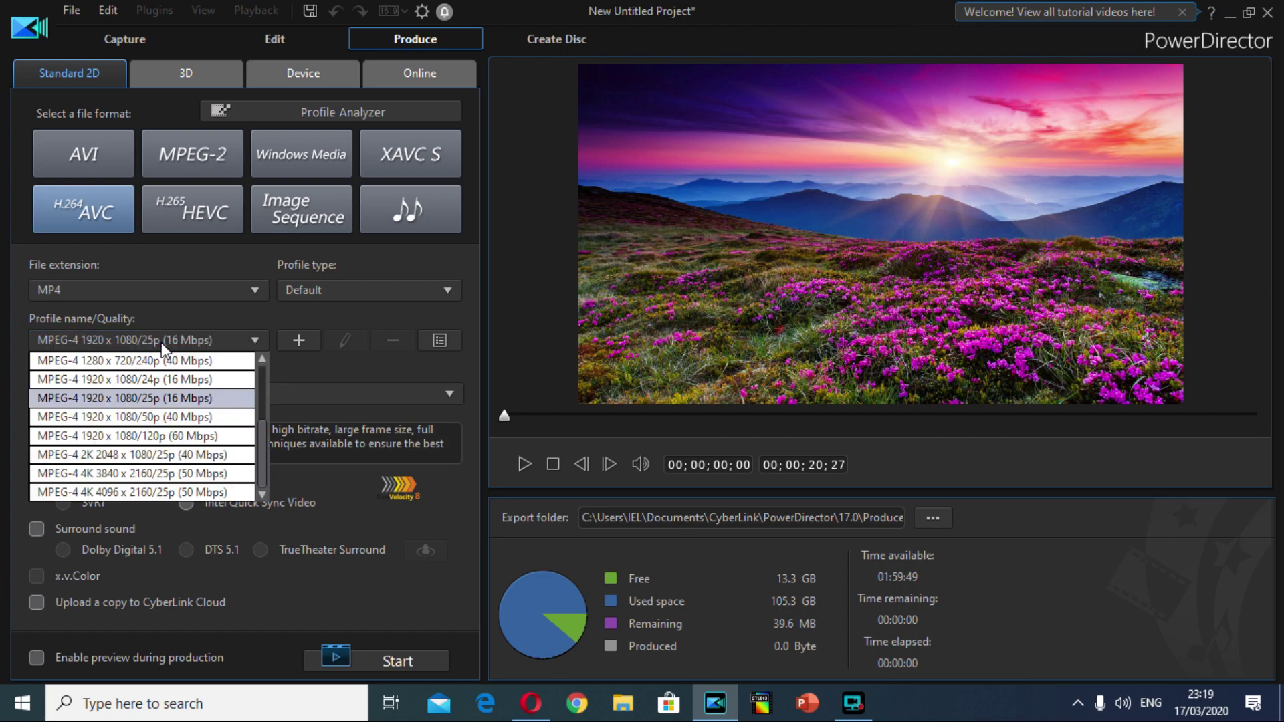
{"action": "scroll", "coordinate": [159, 404], "scroll_direction": "up", "scroll_amount": 2}
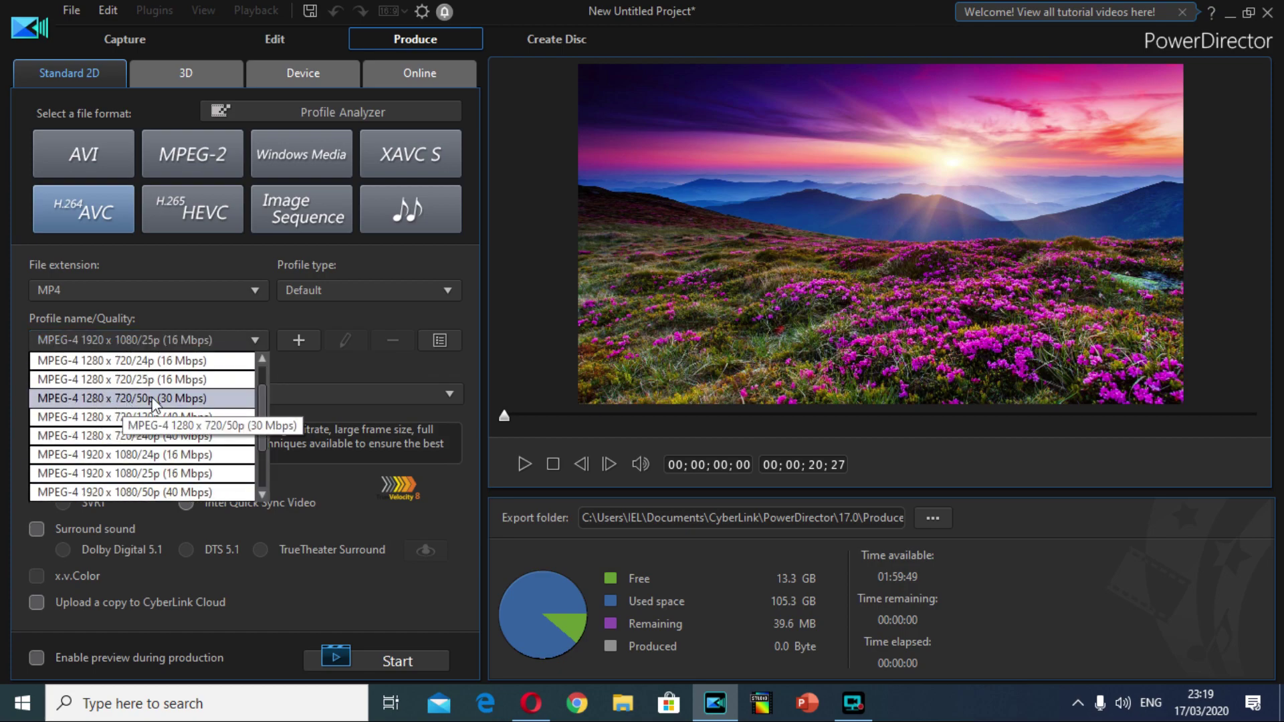
{"action": "left_click", "coordinate": [124, 398]}
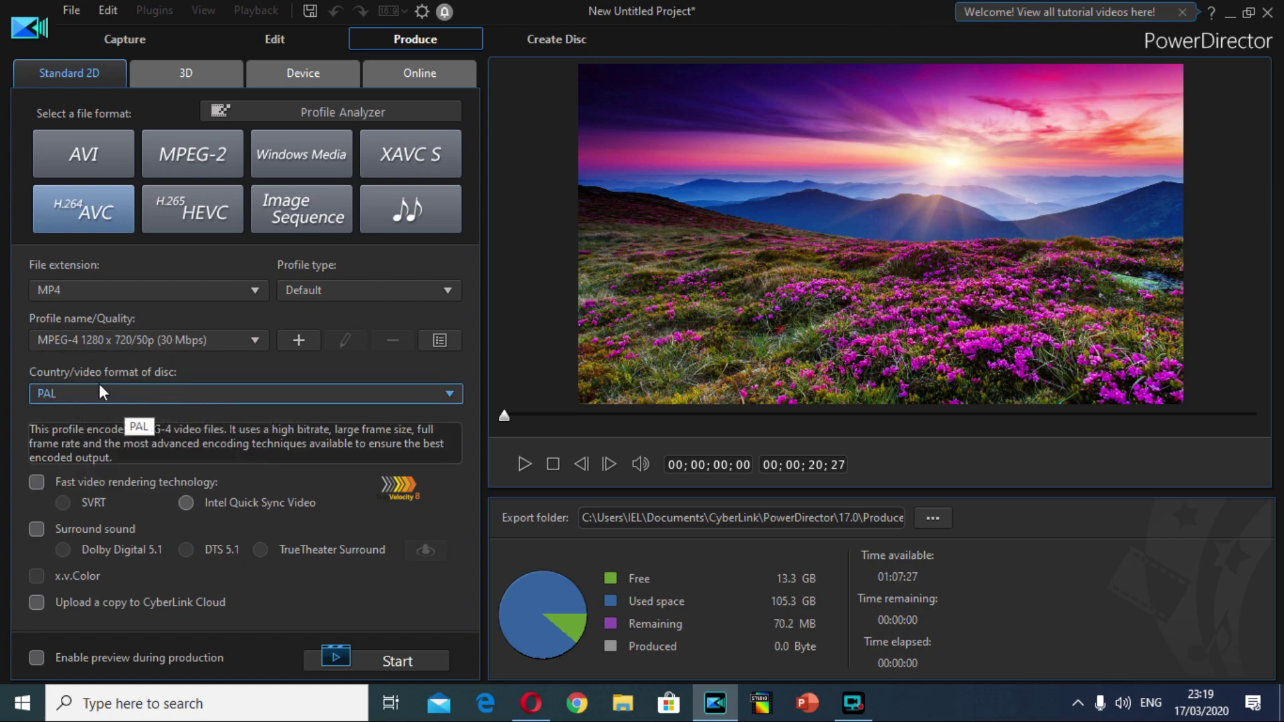
{"action": "scroll", "coordinate": [99, 340], "scroll_direction": "up", "scroll_amount": 3}
{"action": "left_click", "coordinate": [407, 662]}
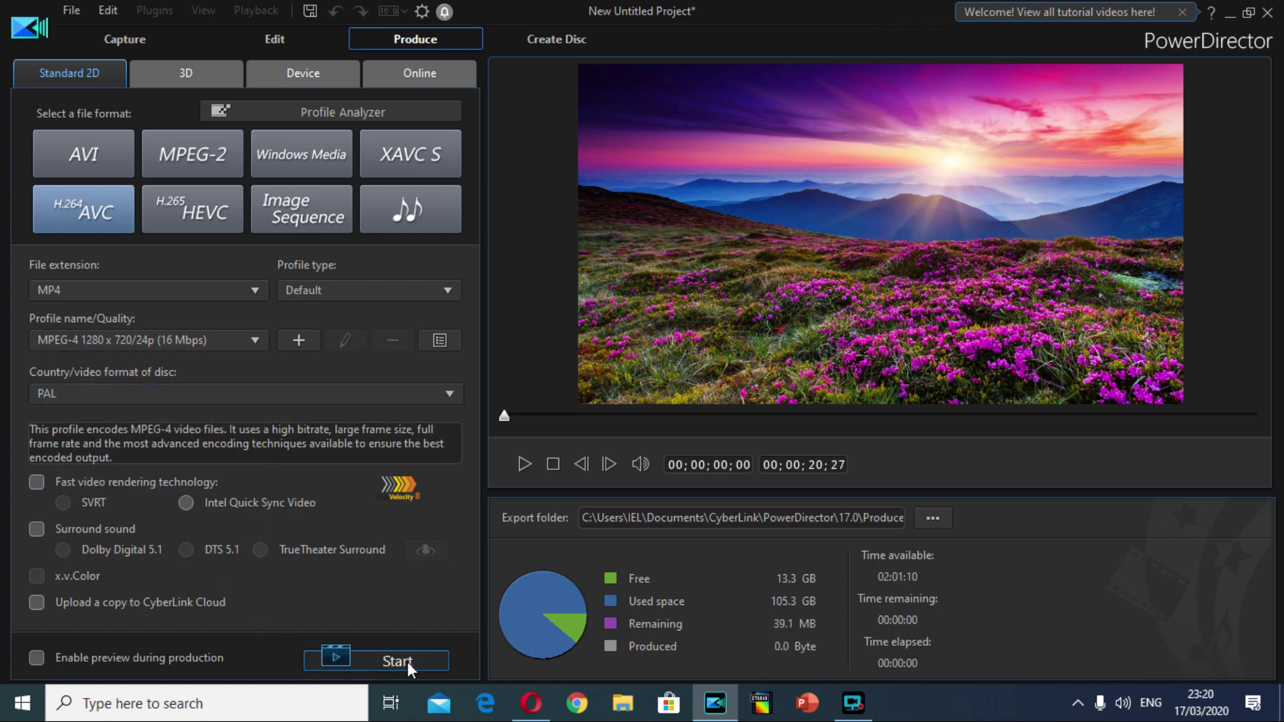
{"action": "left_click", "coordinate": [877, 195]}
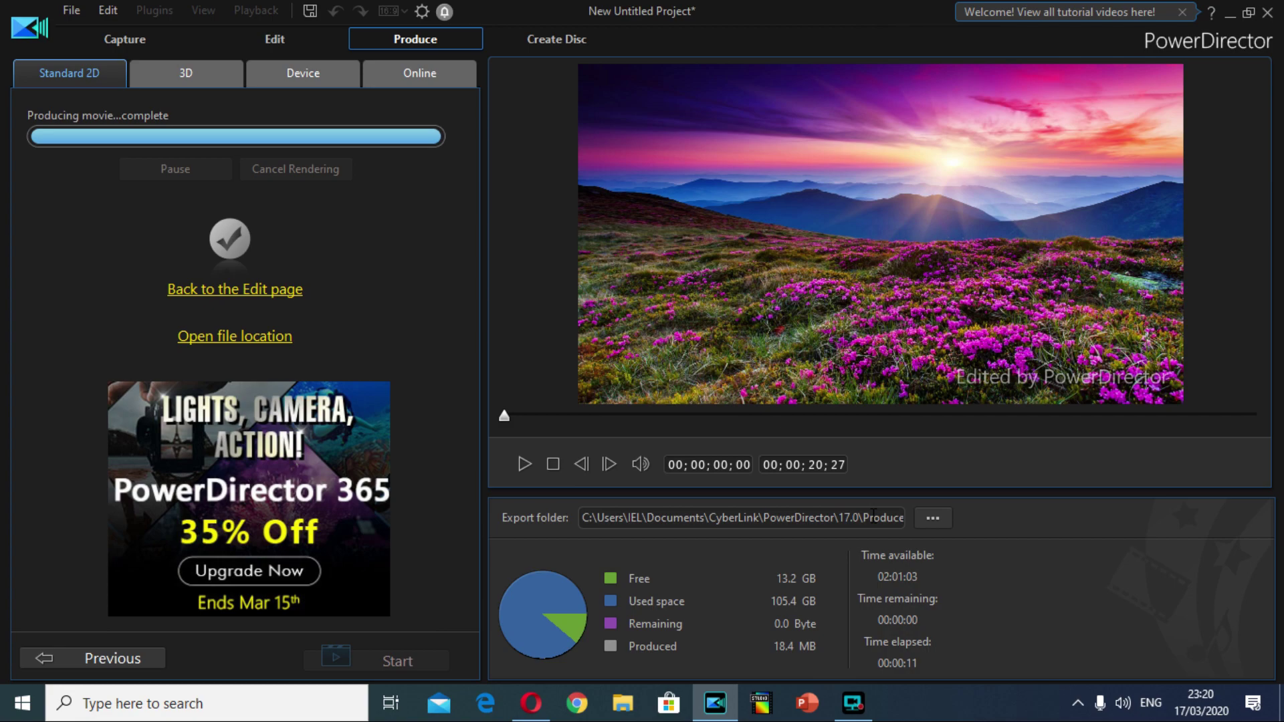
- Review the export folder path and browse to Desktop as an alternative save location, closing the dialog without saving
{"action": "left_click_drag", "start_coordinate": [645, 519], "coordinate": [914, 518]}
{"action": "left_click", "coordinate": [837, 518]}
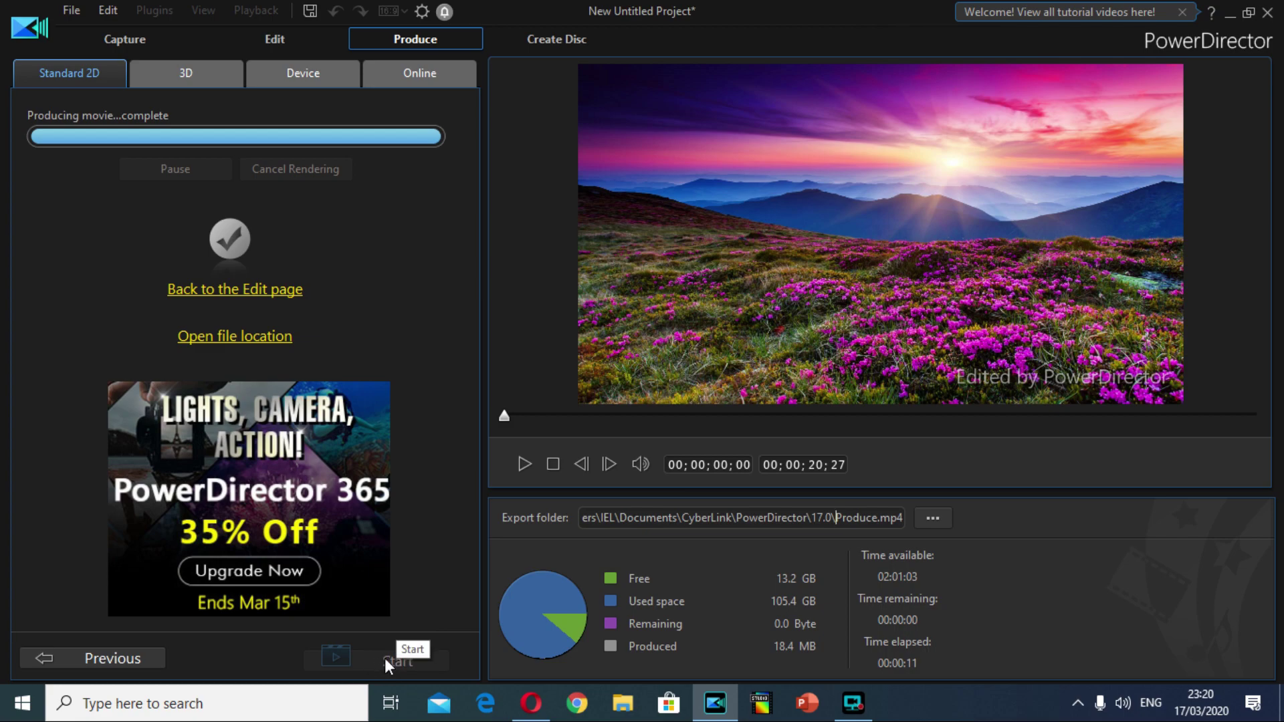
{"action": "left_click", "coordinate": [934, 518]}
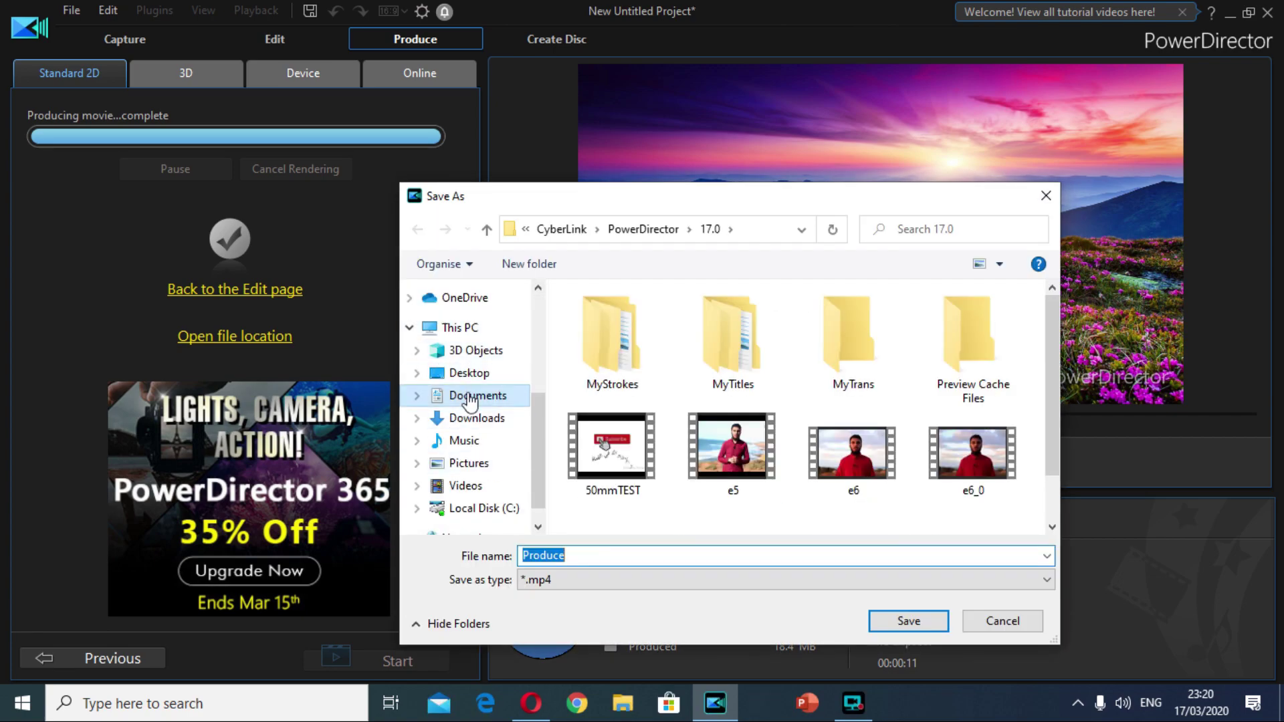
{"action": "left_click", "coordinate": [467, 373]}
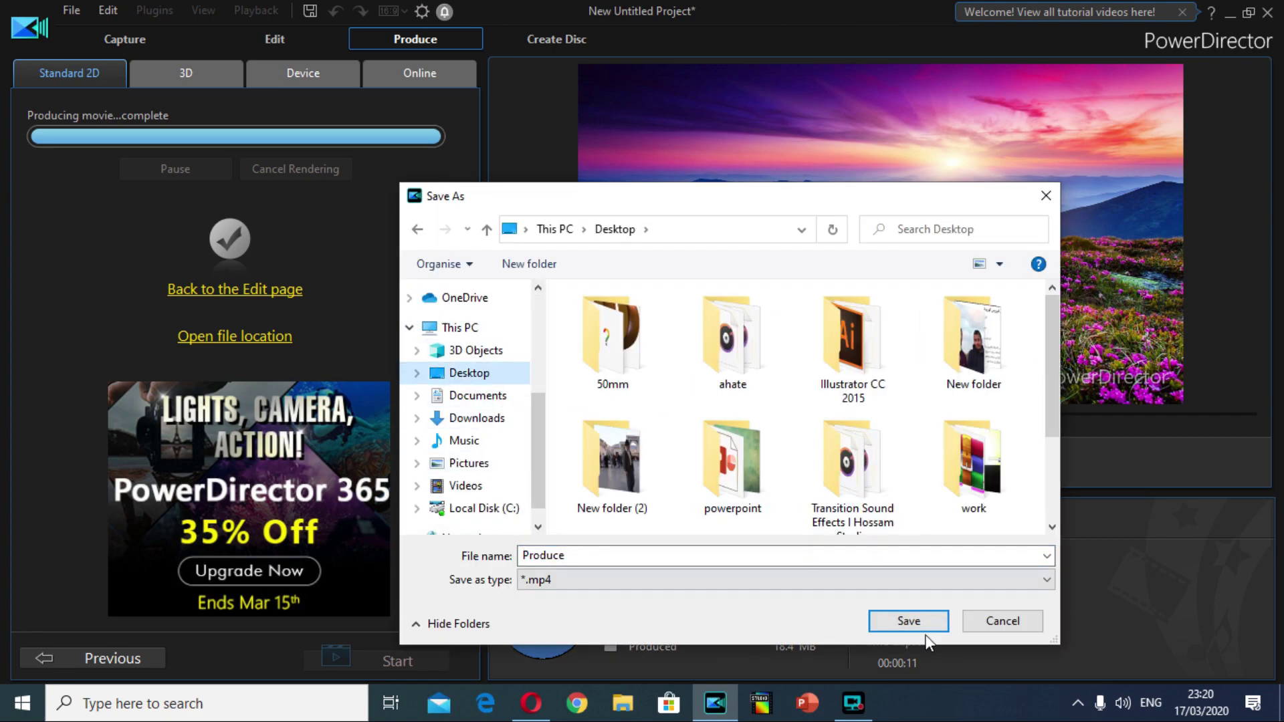
{"action": "left_click", "coordinate": [1027, 622]}
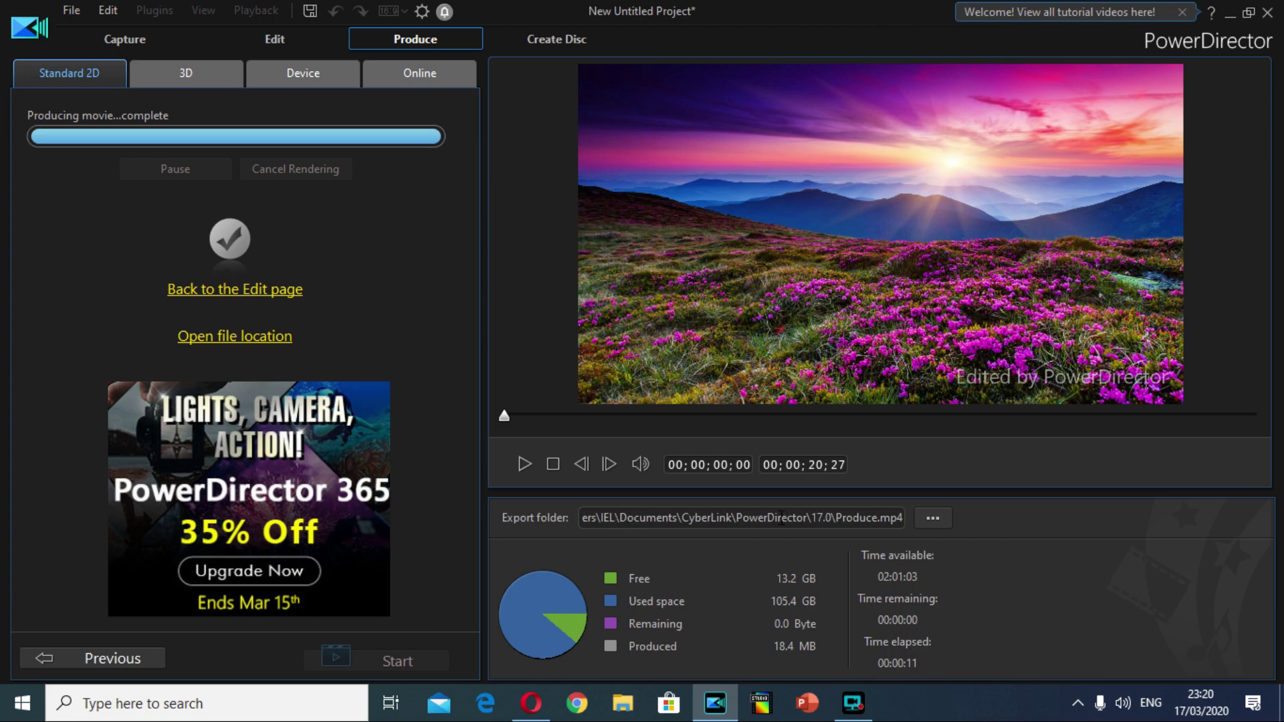
- Switch to File Explorer and open the Documents\CyberLink\PowerDirector\17.0 folder to locate the produced video
{"action": "left_click", "coordinate": [622, 710]}
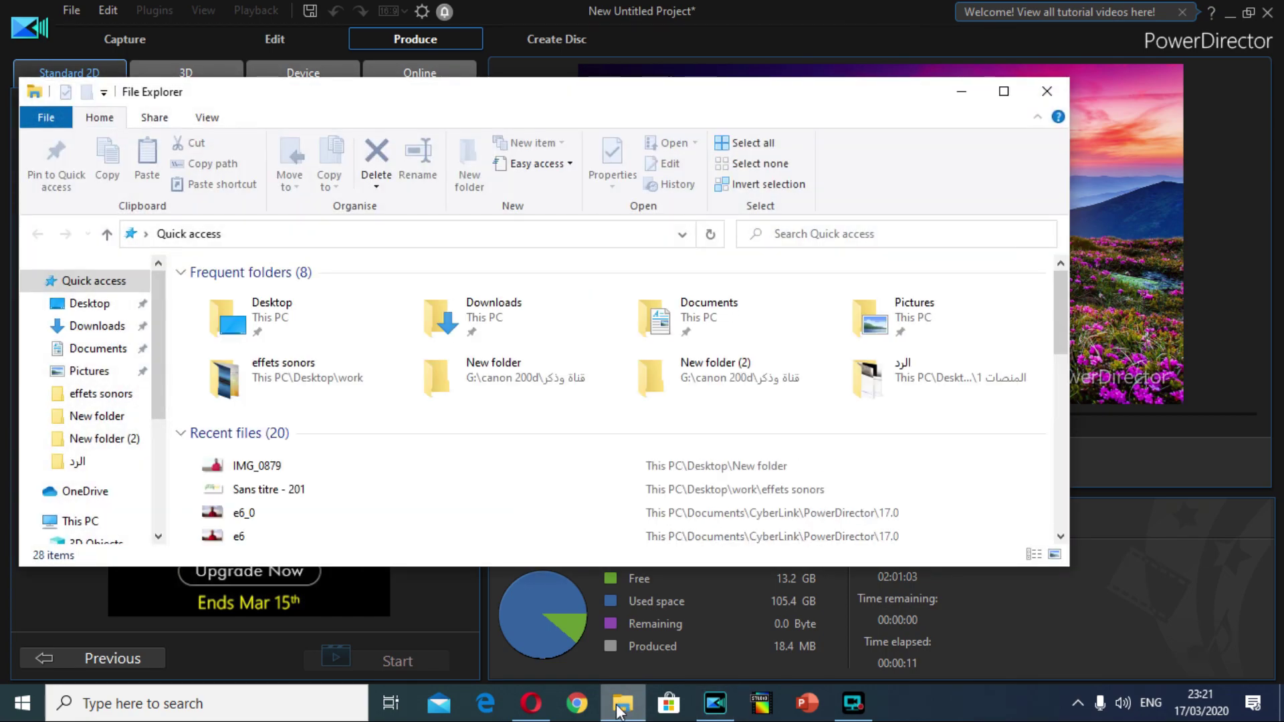
{"action": "left_click", "coordinate": [1006, 90]}
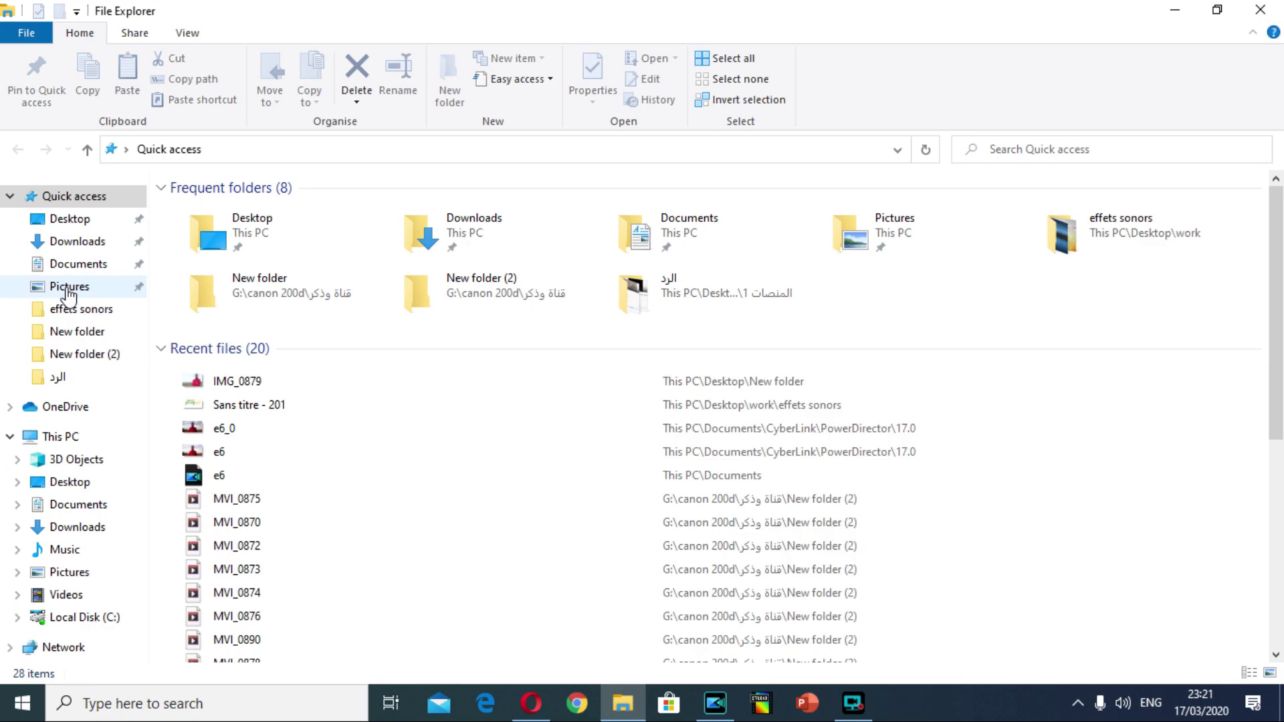
{"action": "left_click", "coordinate": [72, 266]}
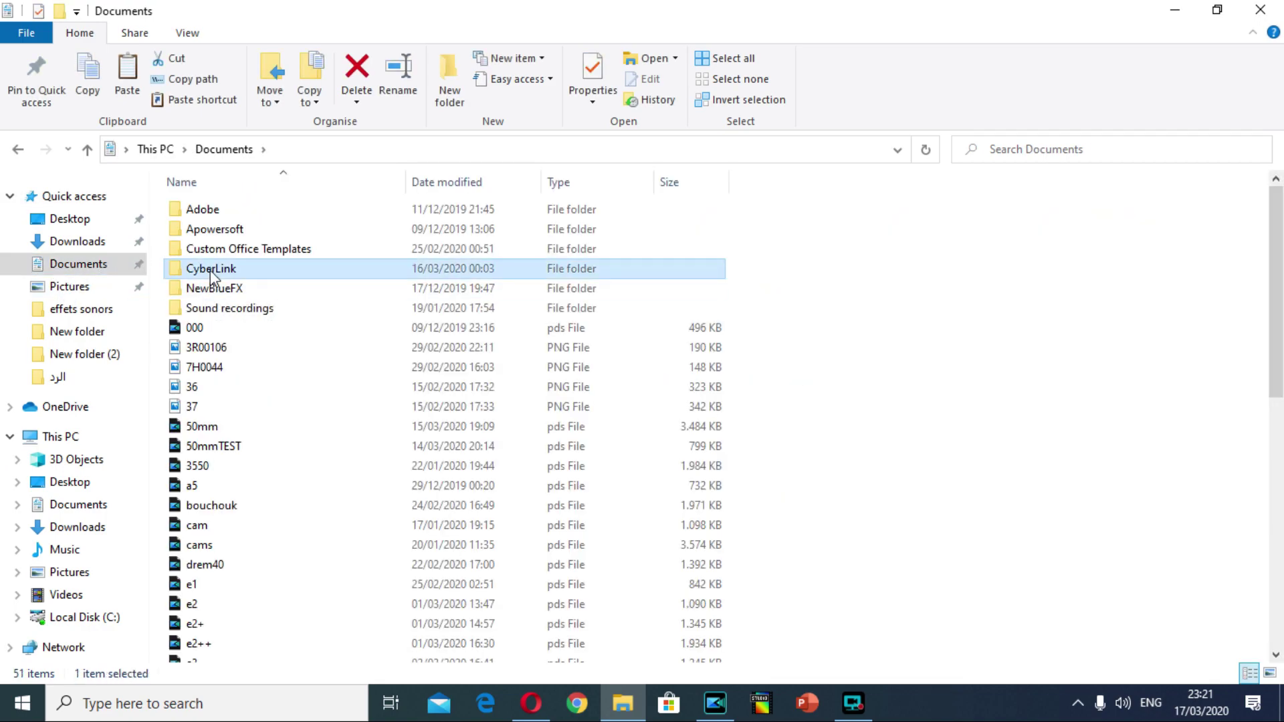
{"action": "double_click", "coordinate": [210, 270]}
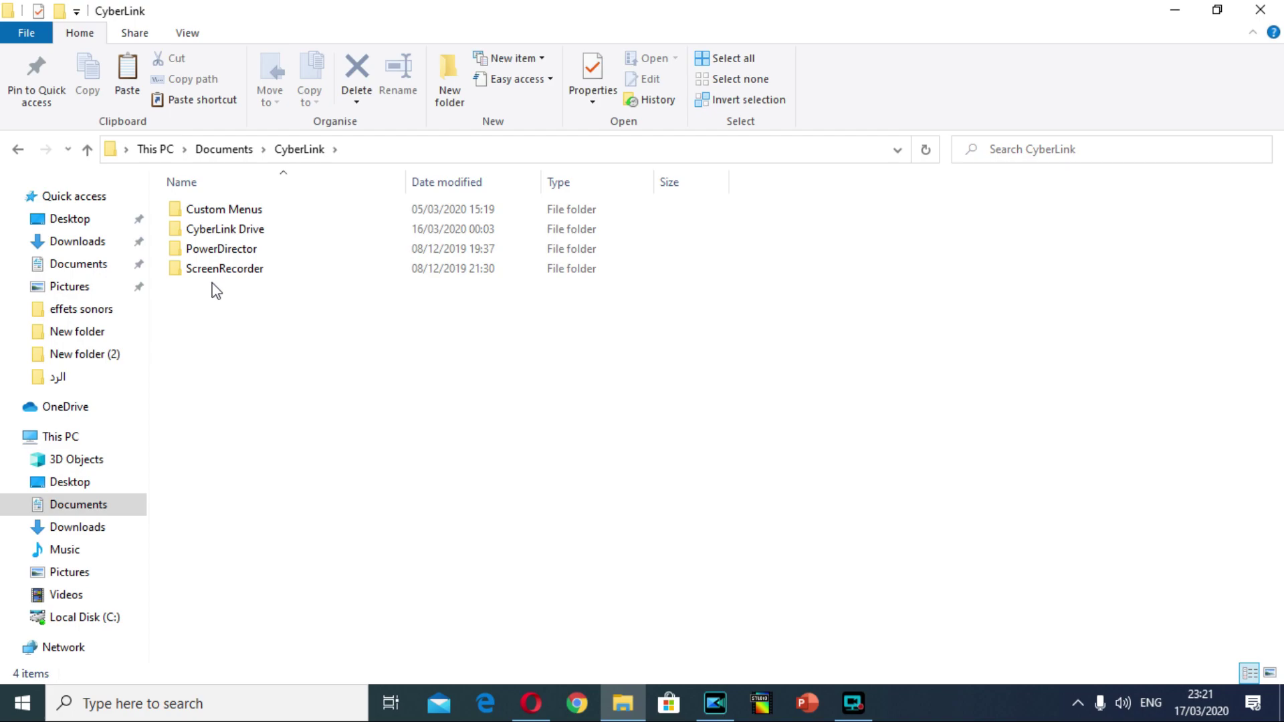
{"action": "double_click", "coordinate": [214, 248]}
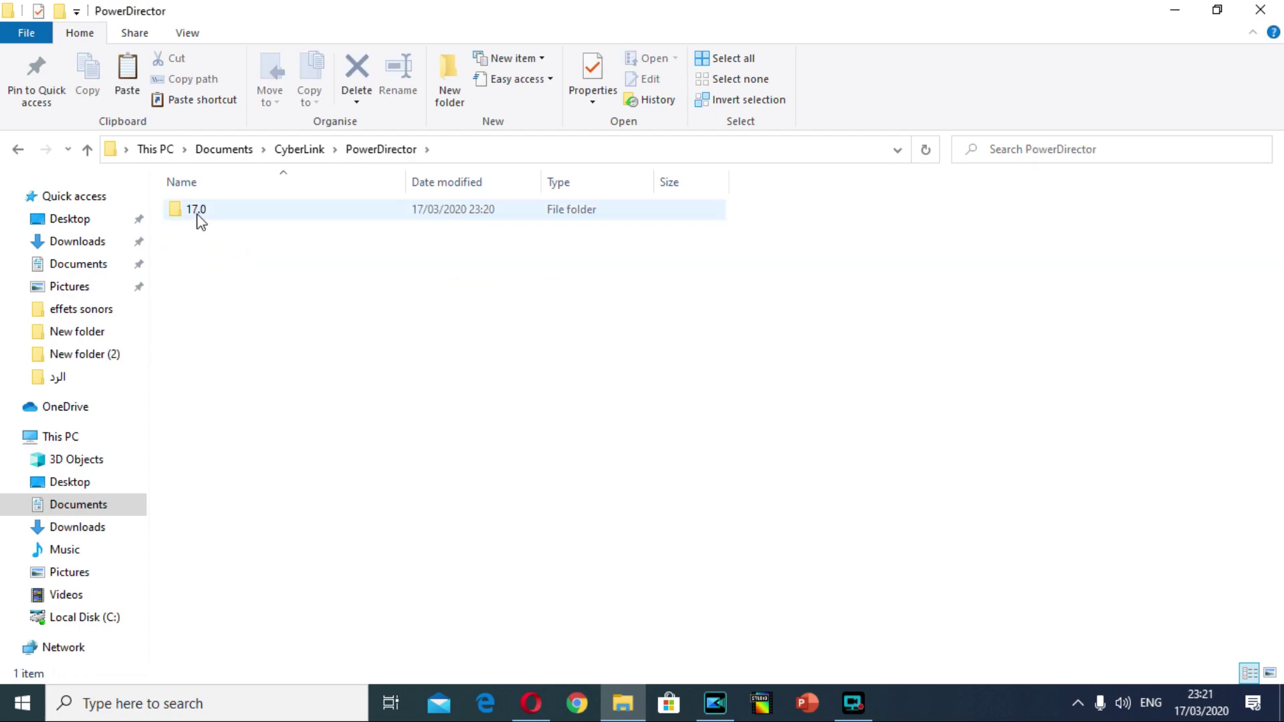
{"action": "double_click", "coordinate": [196, 211]}
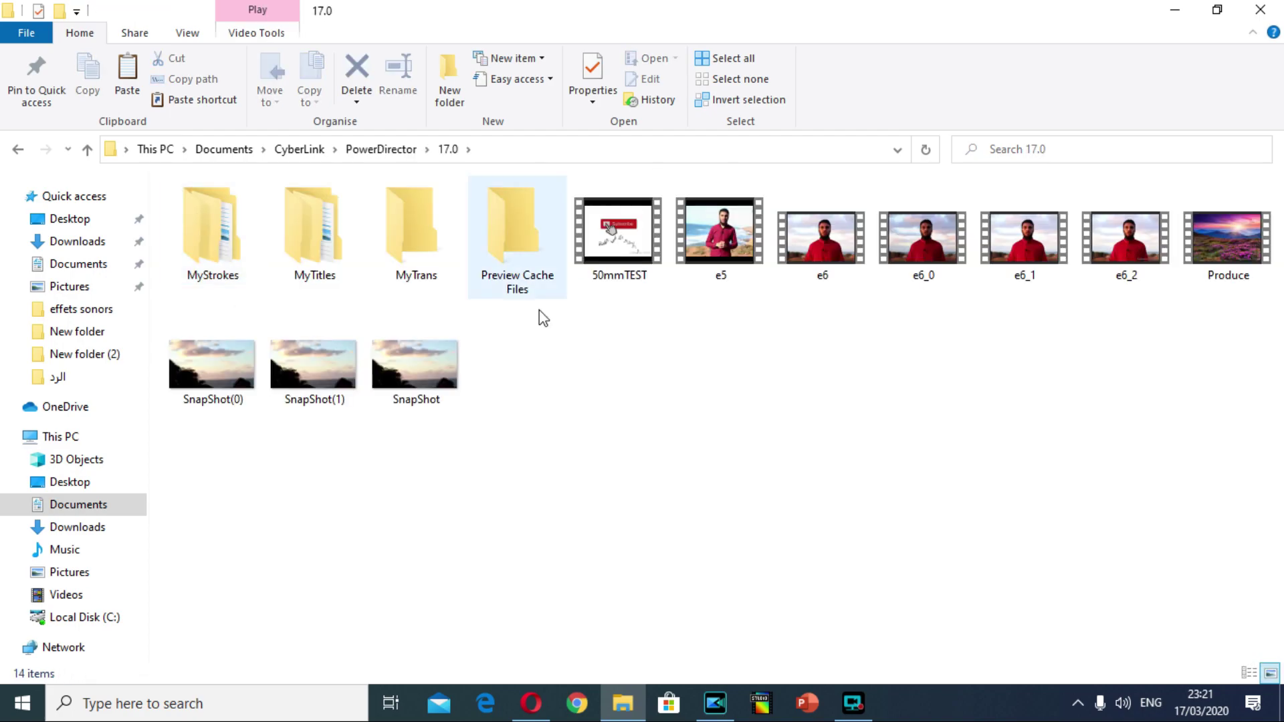
- Play the Produce video from the 17.0 folder, restart it from the beginning, and close the player and File Explorer
{"action": "left_click", "coordinate": [1234, 275]}
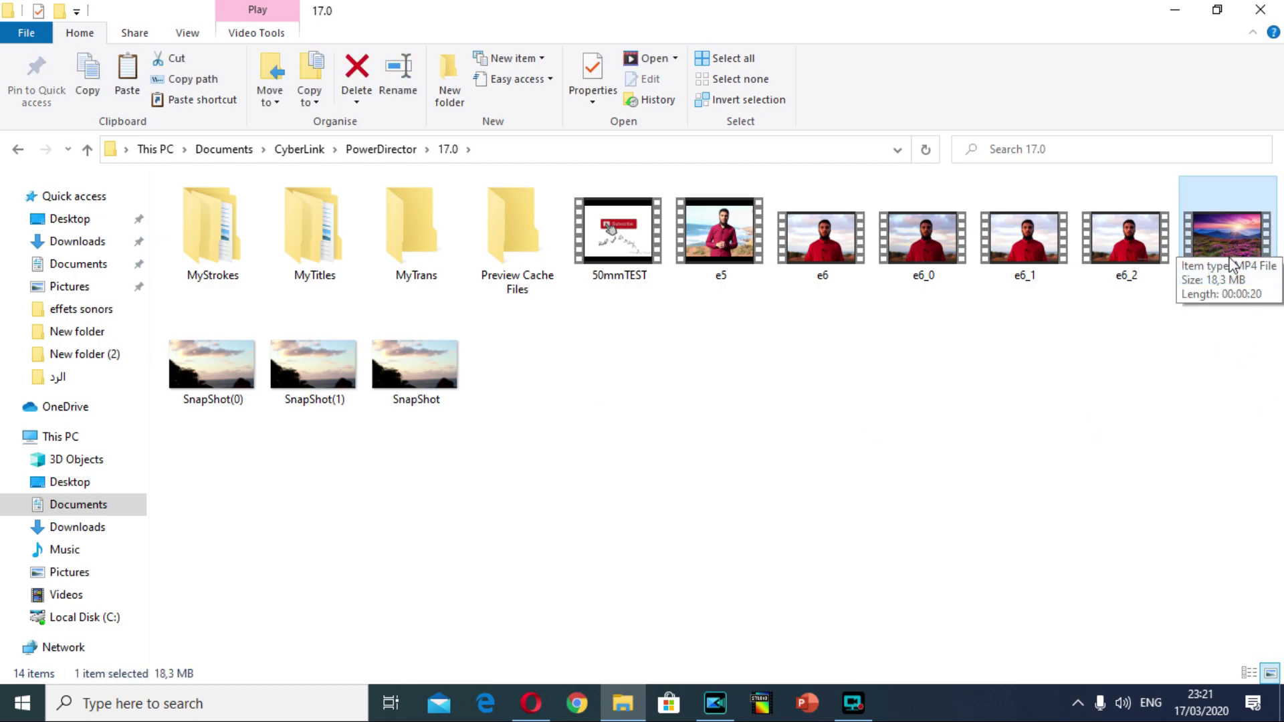
{"action": "double_click", "coordinate": [1228, 233]}
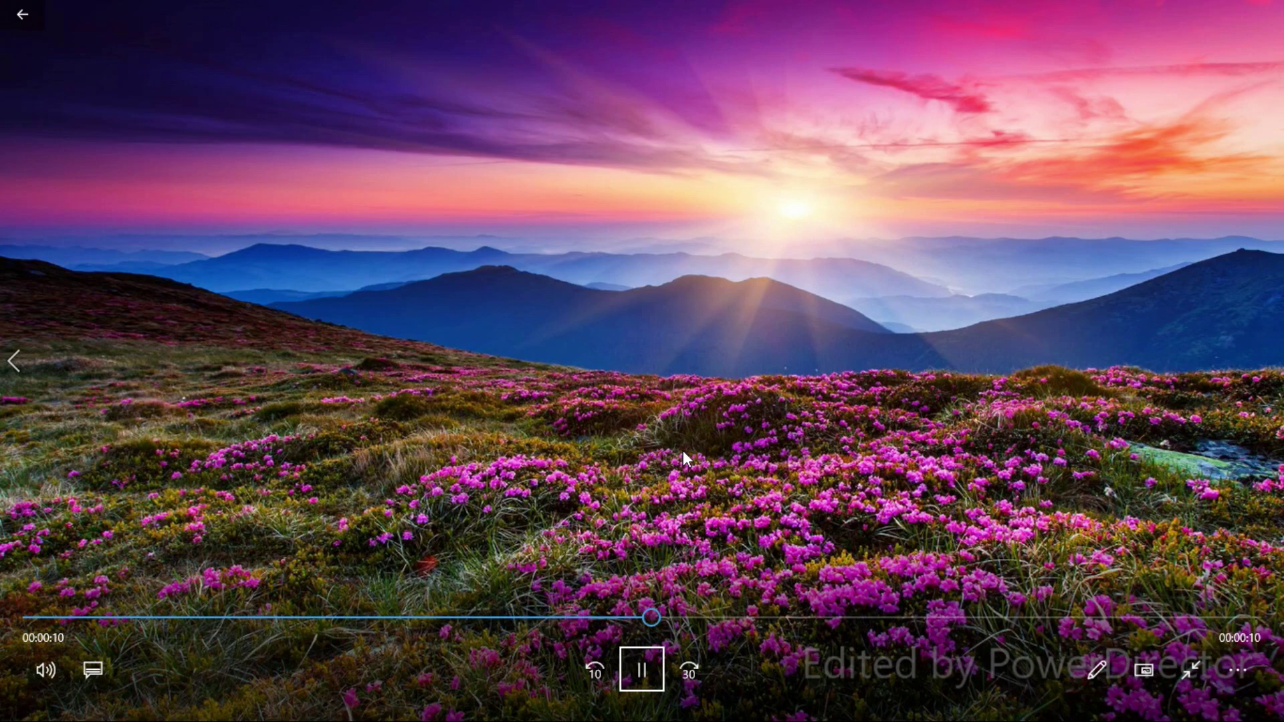
{"action": "left_click", "coordinate": [643, 671]}
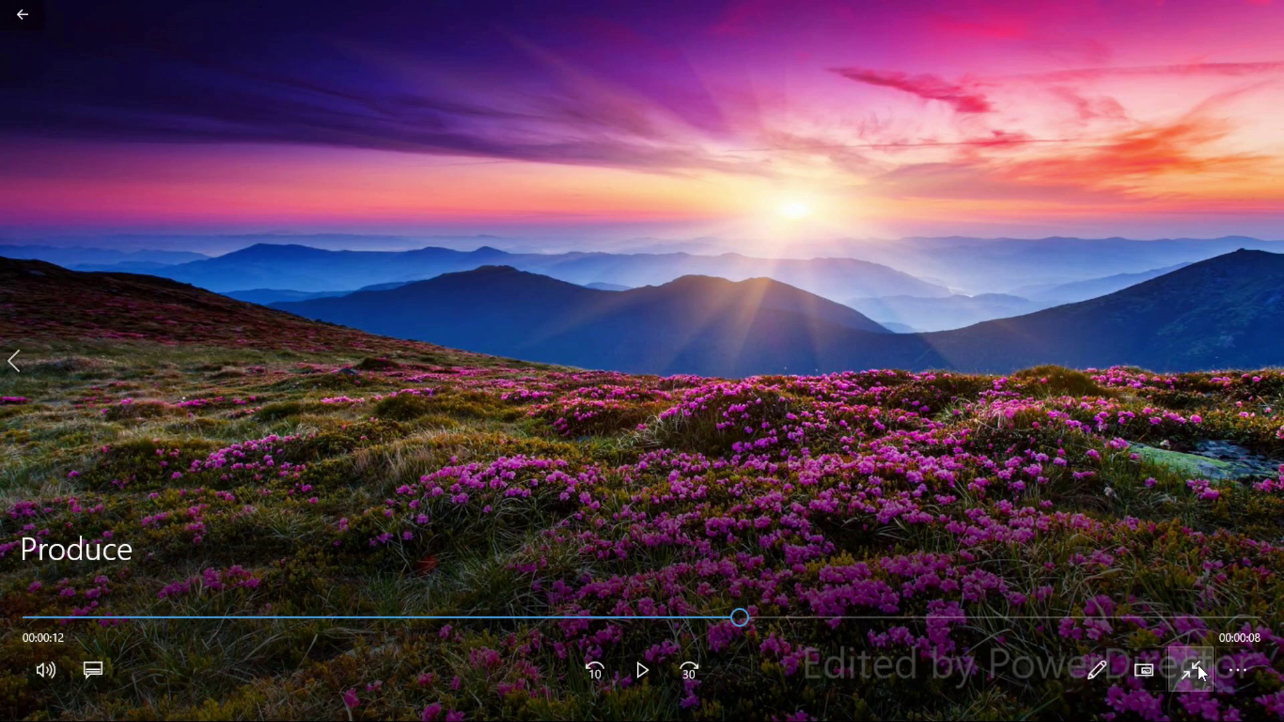
{"action": "left_click", "coordinate": [24, 621]}
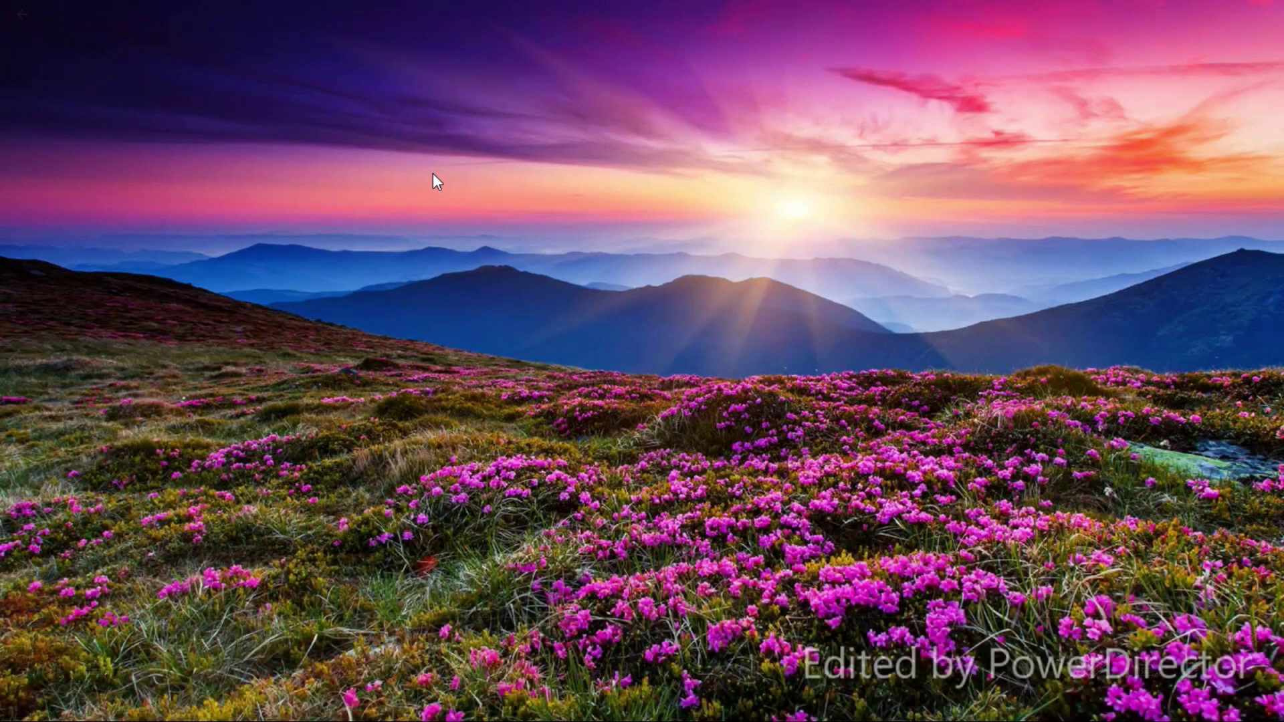
{"action": "mouse_move", "coordinate": [432, 174]}
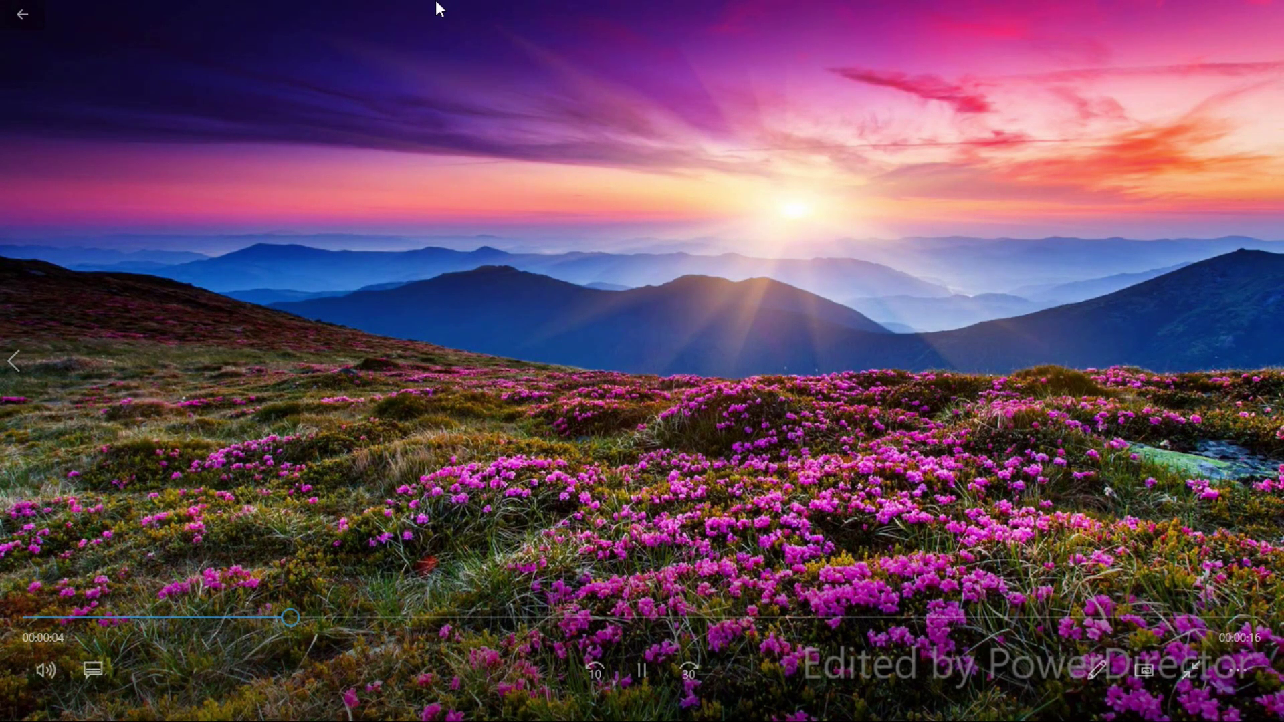
{"action": "mouse_move", "coordinate": [435, 2]}
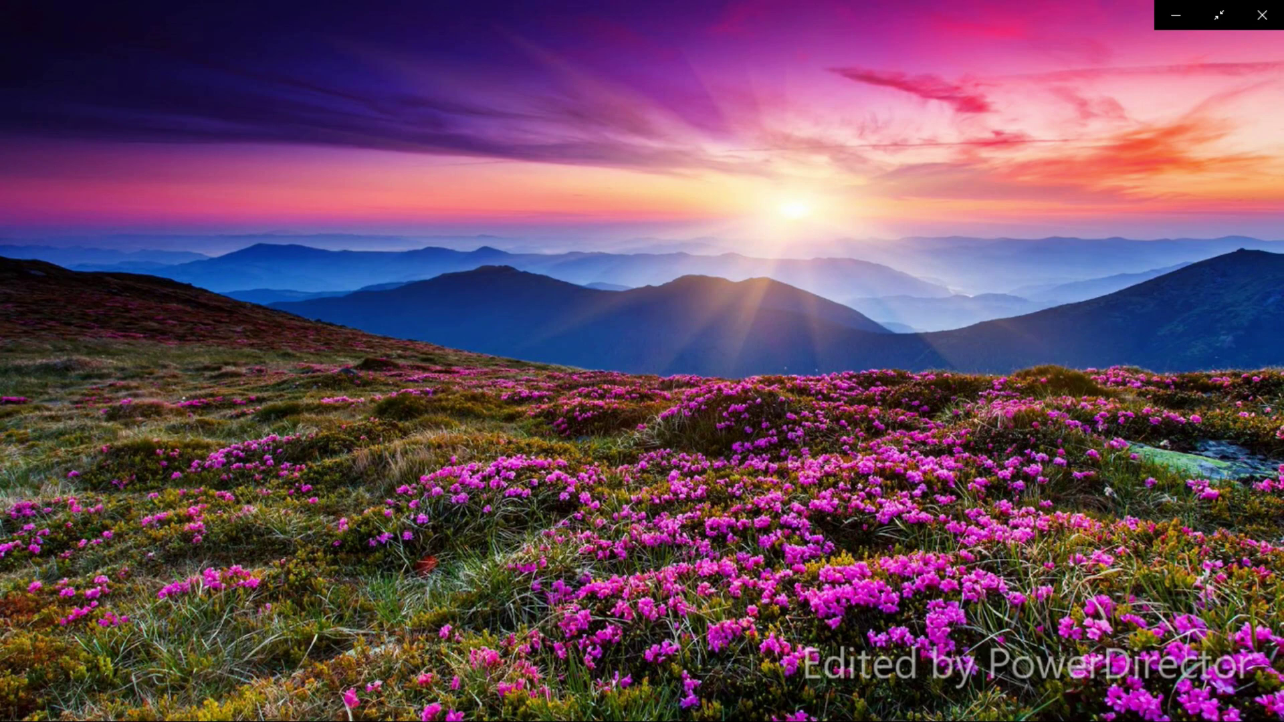
{"action": "double_click", "coordinate": [439, 7]}
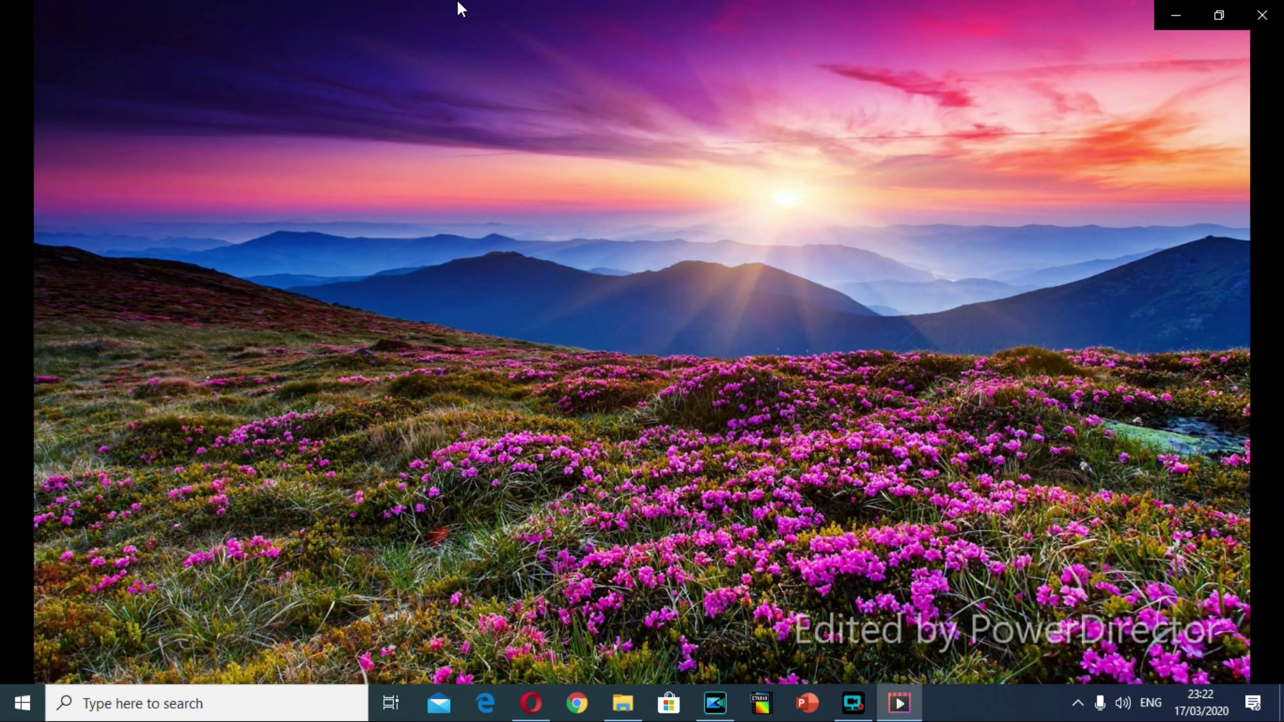
{"action": "left_click", "coordinate": [1262, 14]}
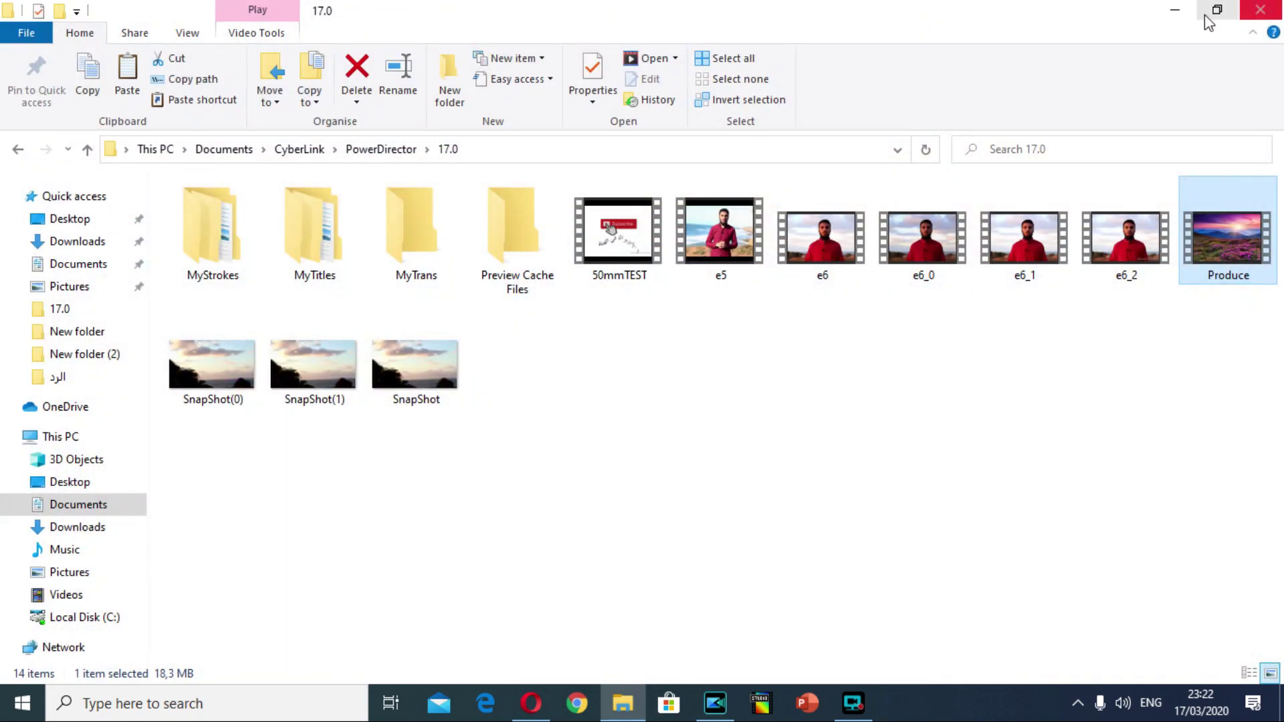
{"action": "left_click", "coordinate": [1262, 14]}
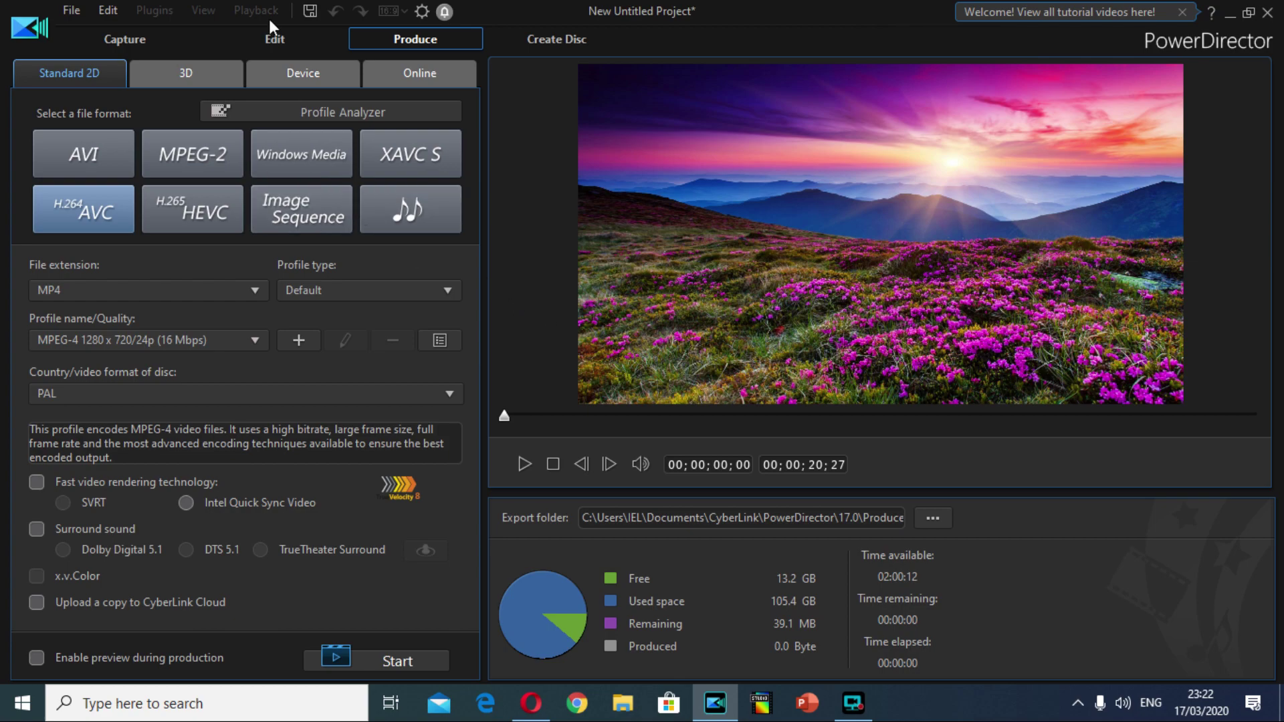
- Return to the editing workspace and disable the title track in the timeline
{"action": "left_click", "coordinate": [274, 39]}
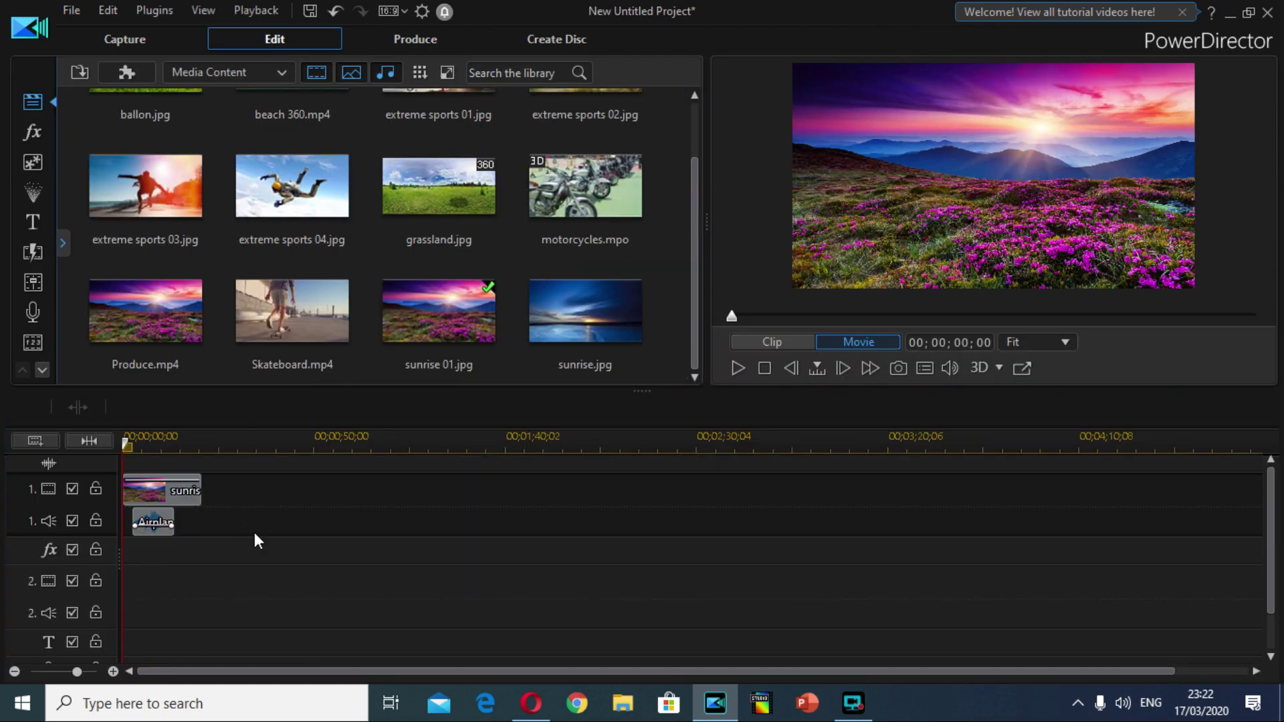
{"action": "left_click_drag", "start_coordinate": [1271, 503], "coordinate": [1269, 546]}
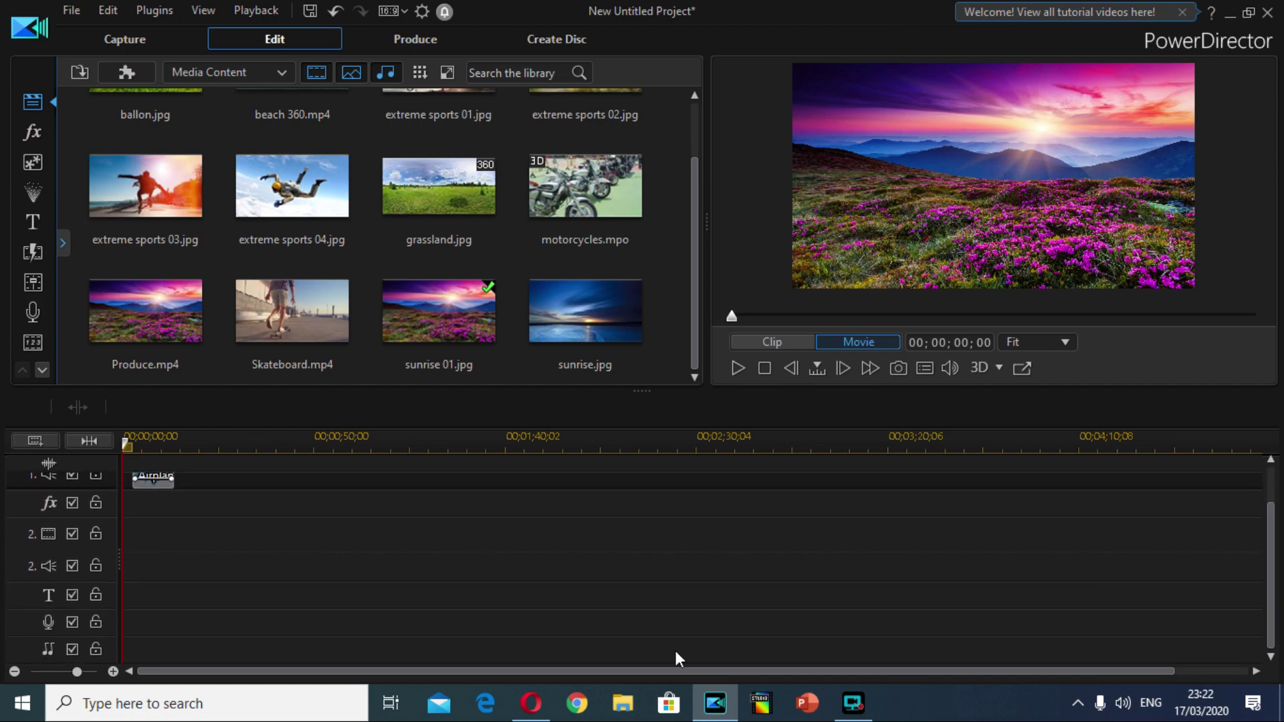
{"action": "left_click", "coordinate": [72, 597]}
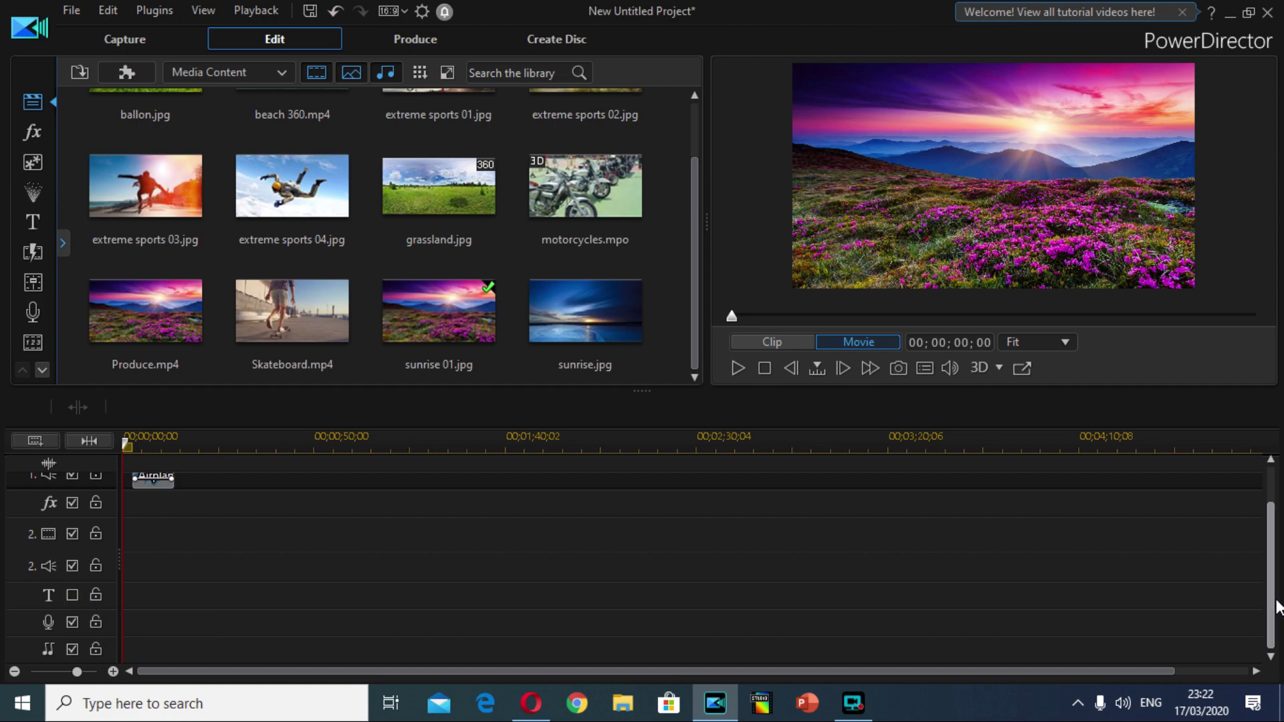
{"action": "left_click_drag", "start_coordinate": [1269, 586], "coordinate": [1273, 517]}
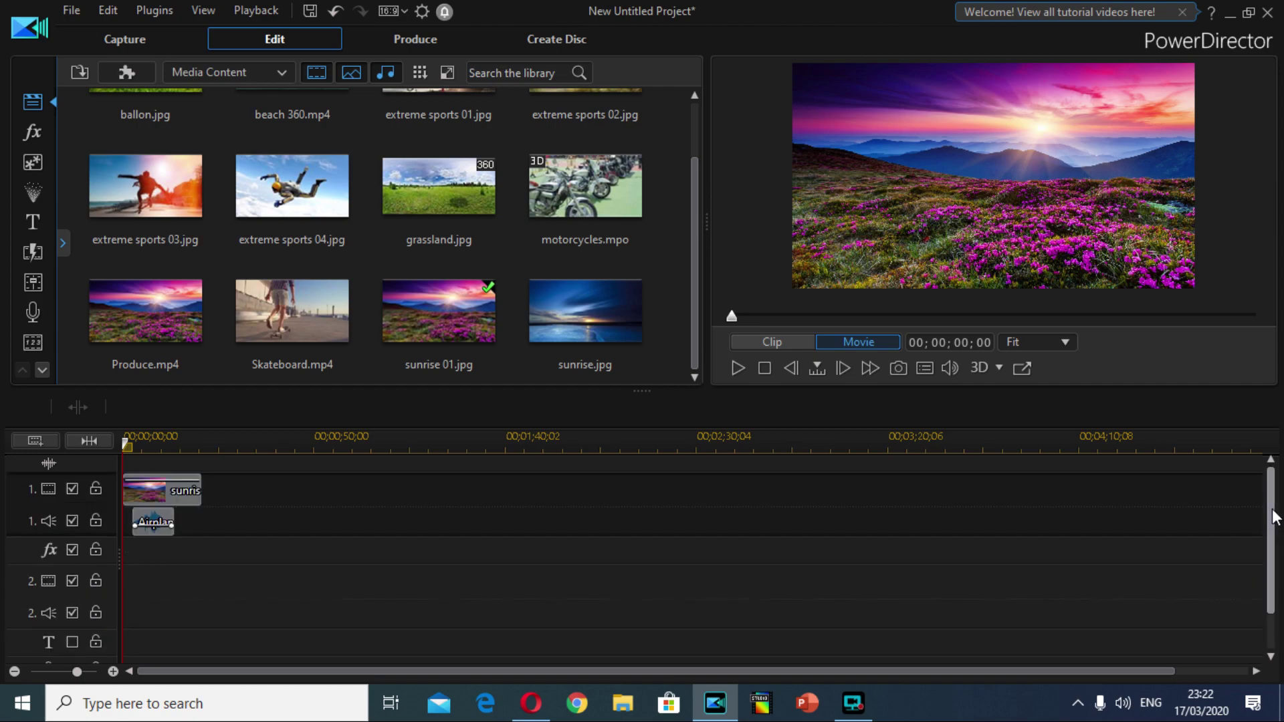
- Produce the movie again as an H.264 AVC MP4 with the MPEG-4 1280 x 720/24p (16 Mbps) profile
{"action": "left_click", "coordinate": [416, 44]}
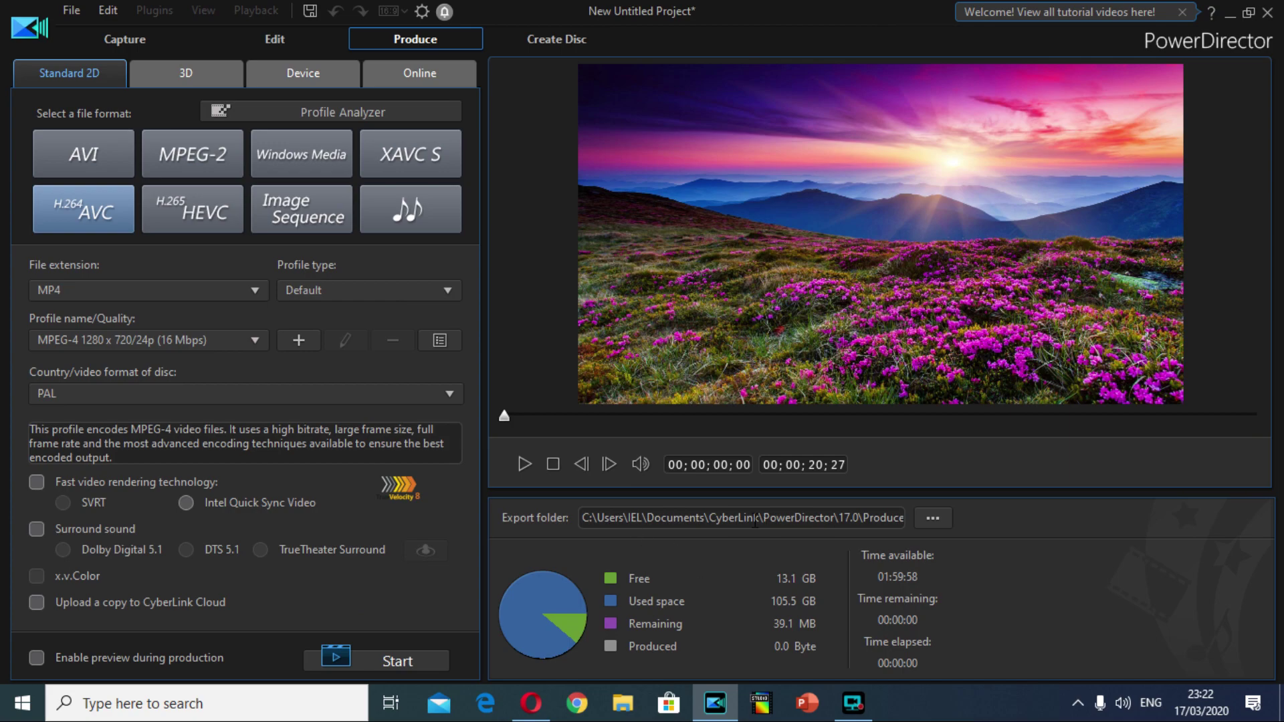
{"action": "left_click", "coordinate": [418, 664]}
{"action": "left_click", "coordinate": [879, 195]}
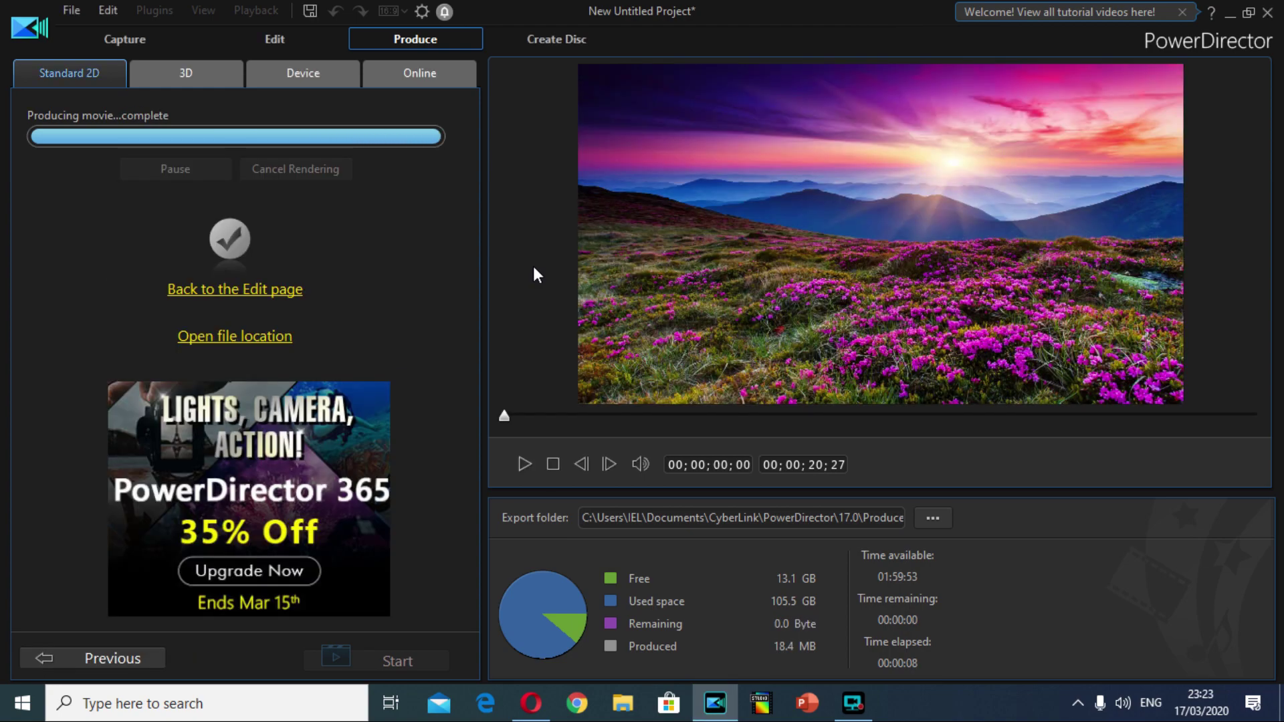
- Switch to File Explorer and open the Documents\CyberLink\PowerDirector\17.0 folder to find the new export
{"action": "left_click", "coordinate": [623, 704]}
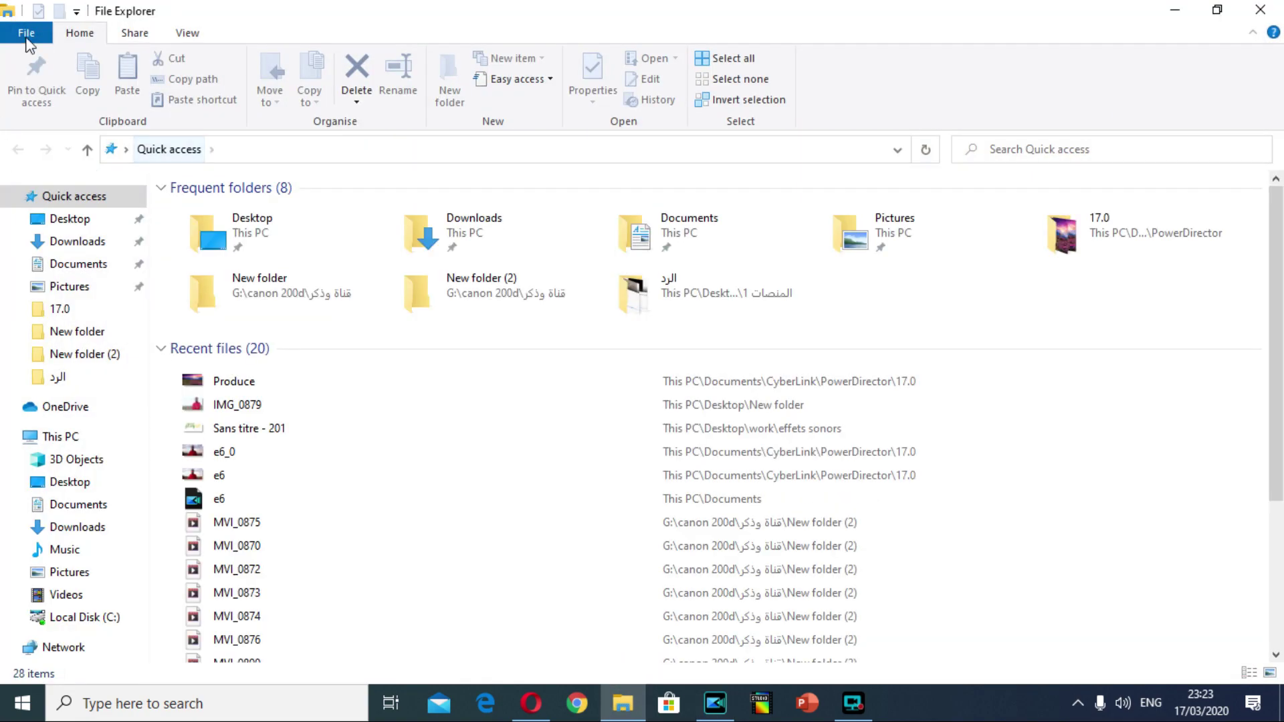
{"action": "left_click", "coordinate": [84, 267]}
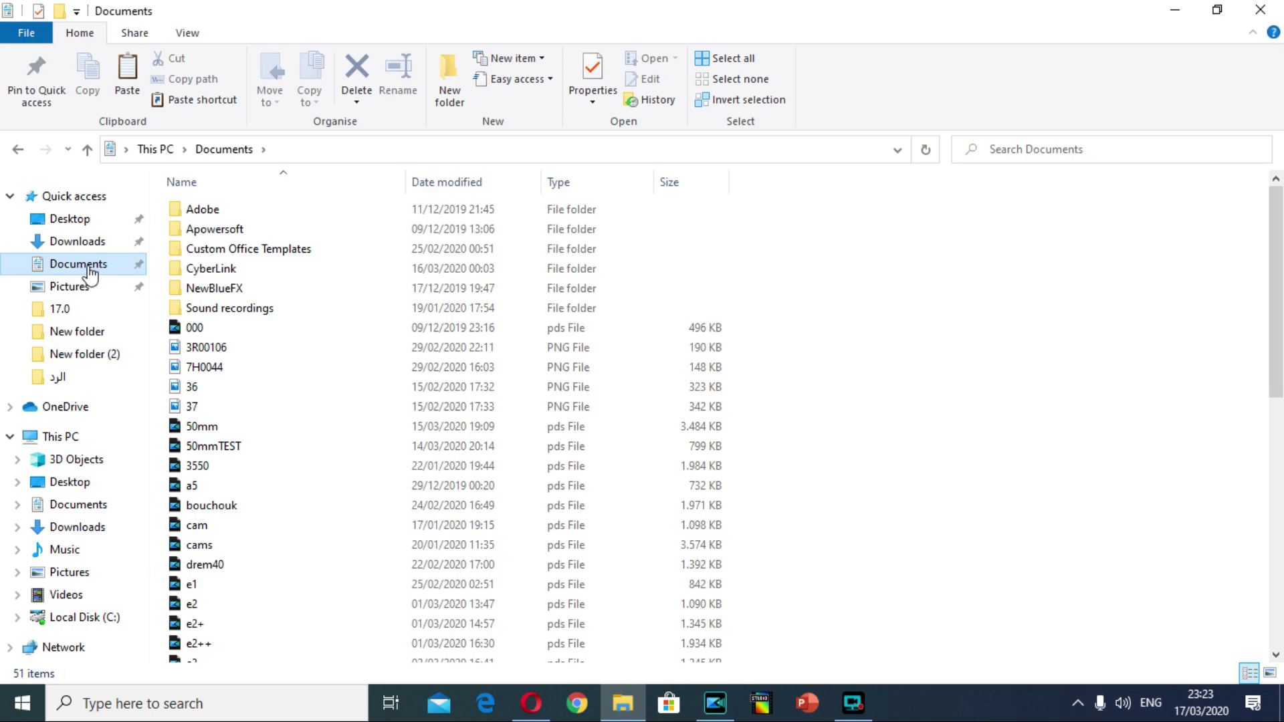
{"action": "double_click", "coordinate": [188, 271]}
{"action": "double_click", "coordinate": [206, 251]}
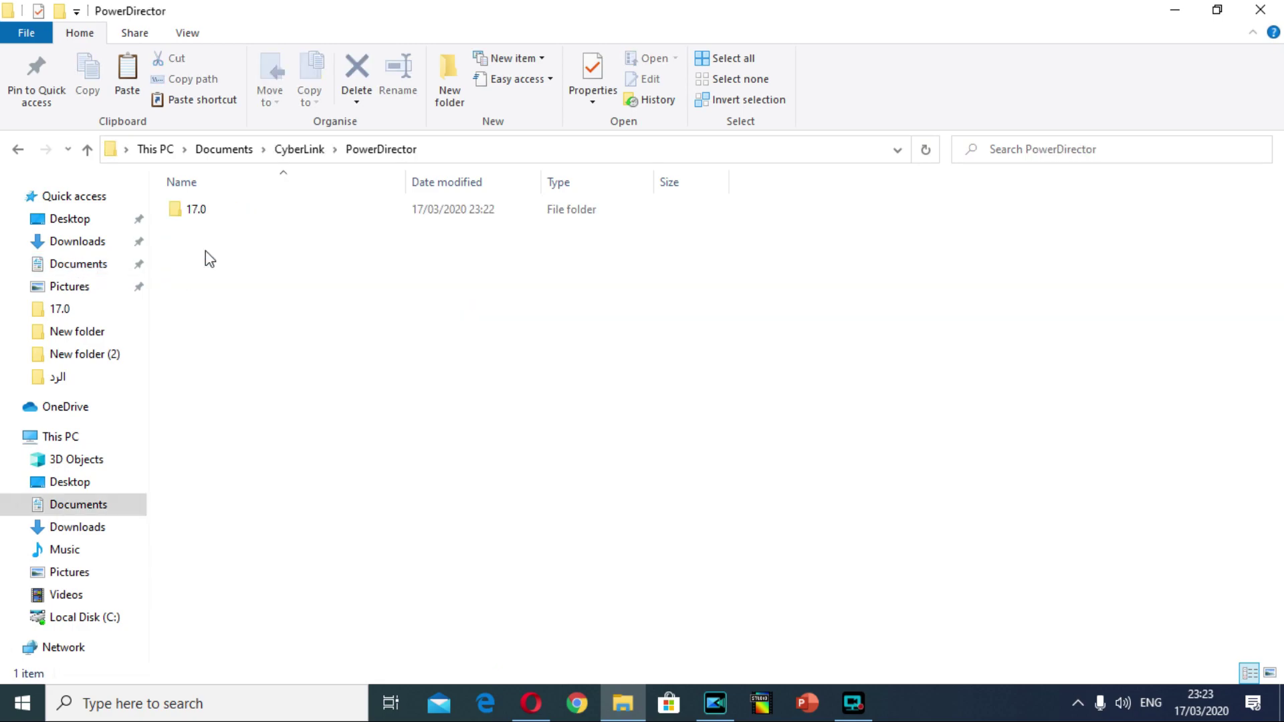
{"action": "double_click", "coordinate": [192, 209]}
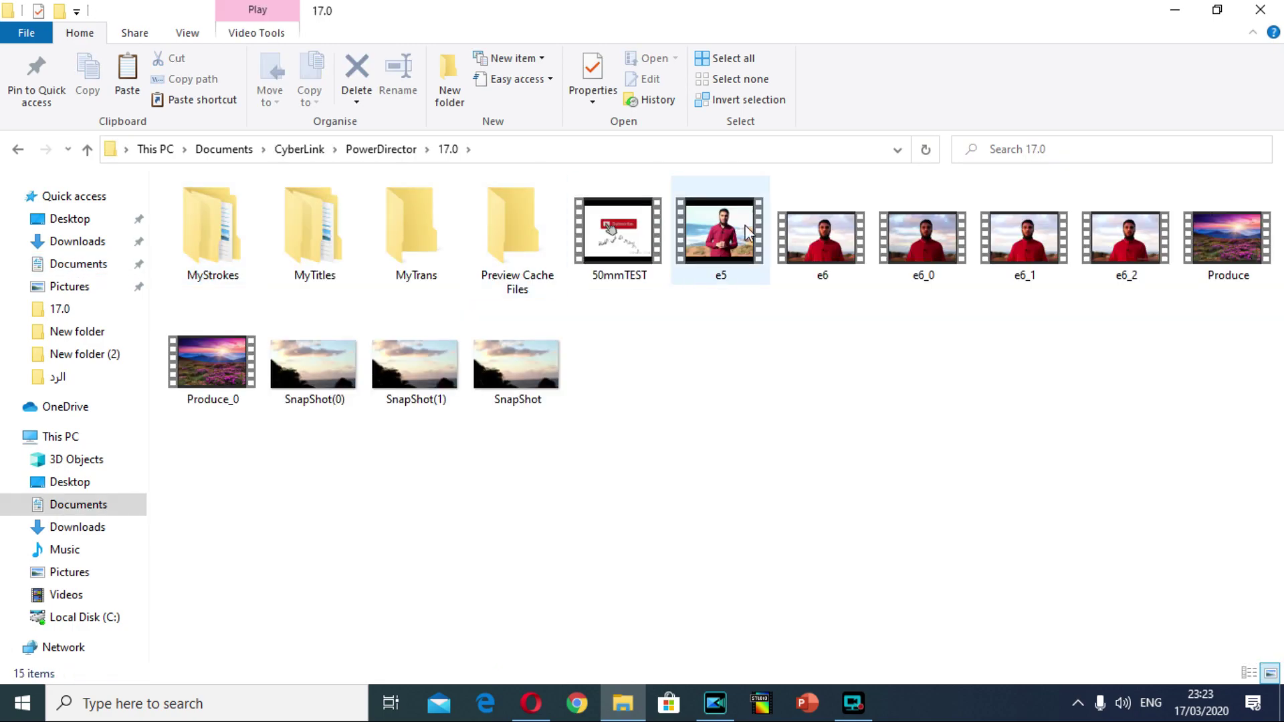
- Play the Produce_0 video to check the new export, leave full screen, and close the player
{"action": "left_click", "coordinate": [213, 381]}
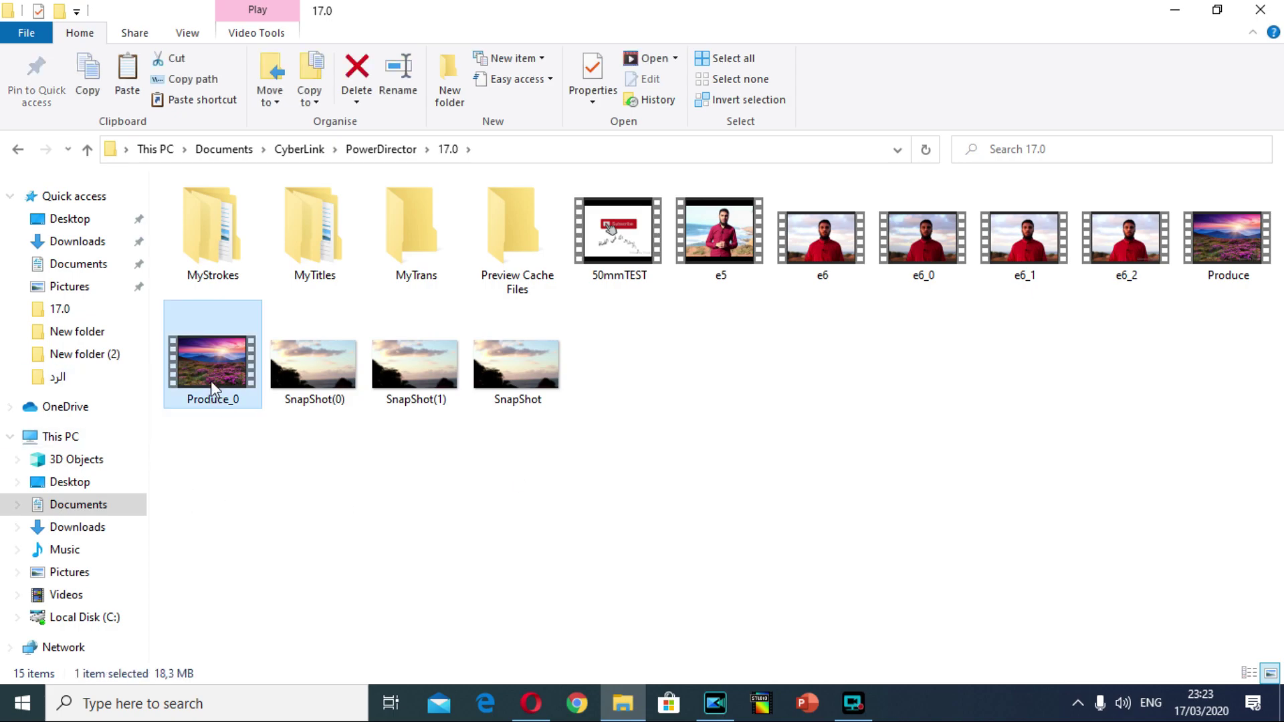
{"action": "double_click", "coordinate": [211, 382]}
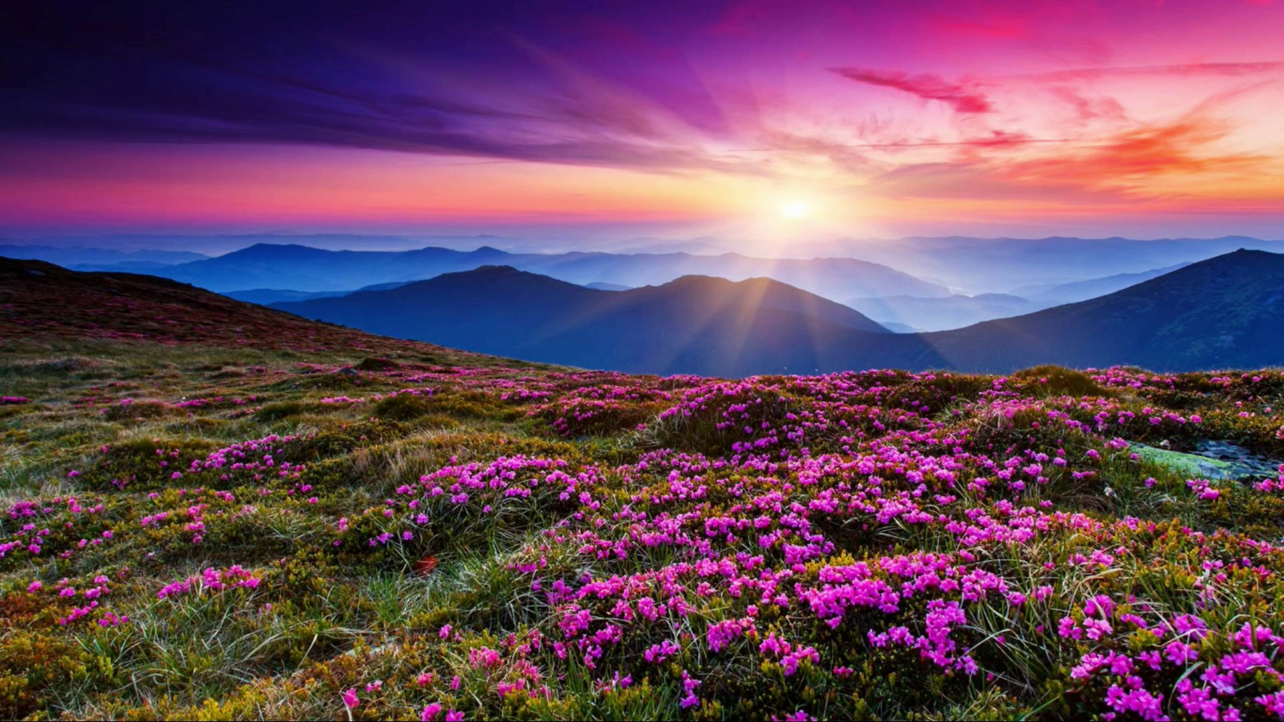
{"action": "mouse_move", "coordinate": [697, 410]}
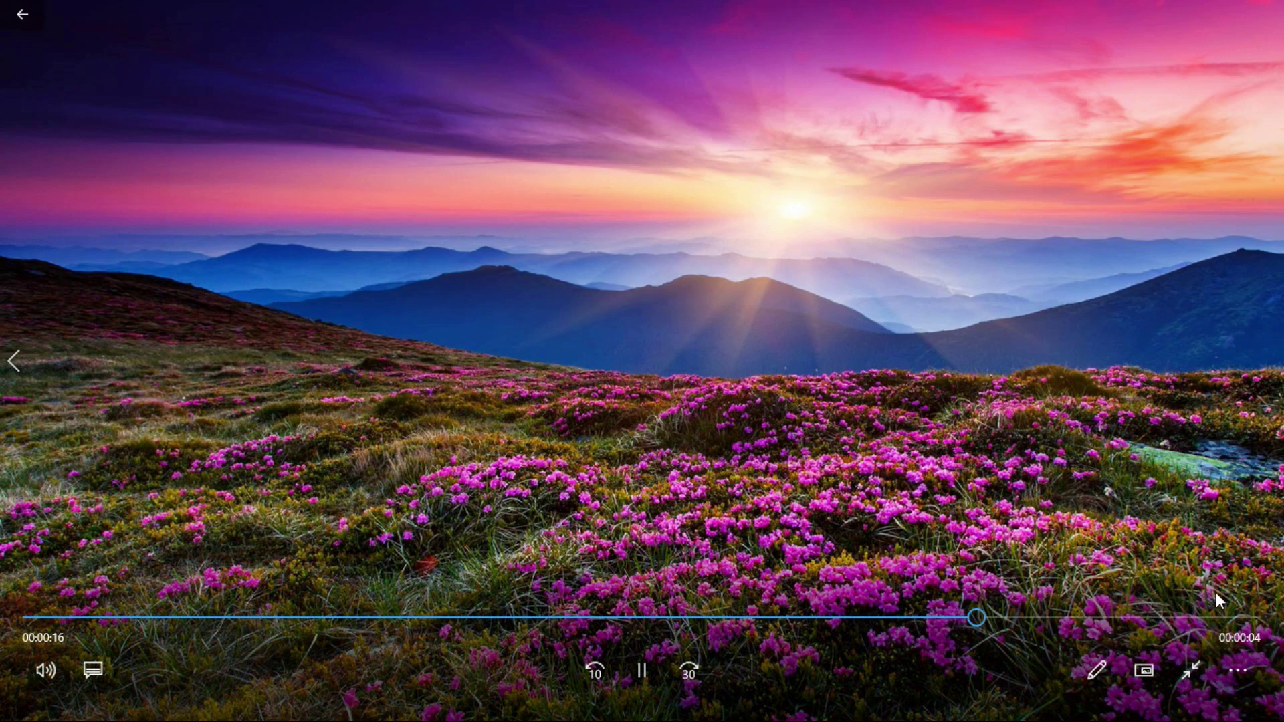
{"action": "left_click", "coordinate": [1191, 676]}
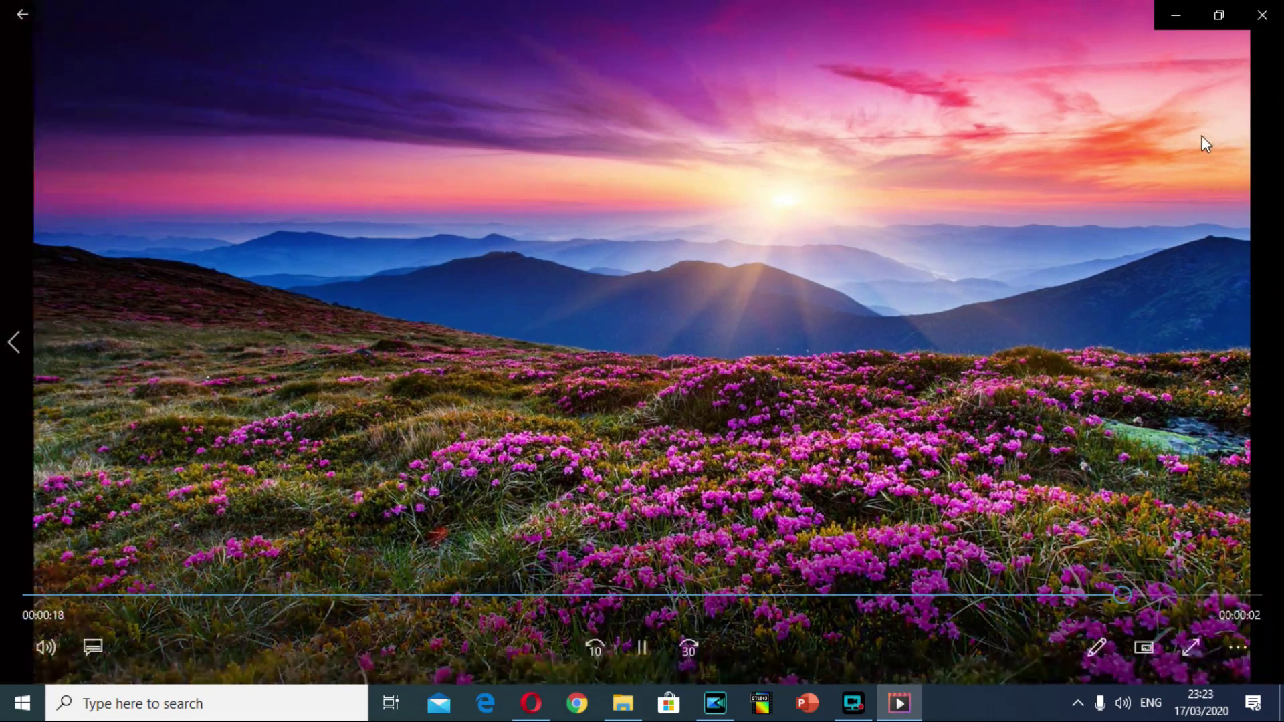
{"action": "left_click", "coordinate": [1262, 15]}
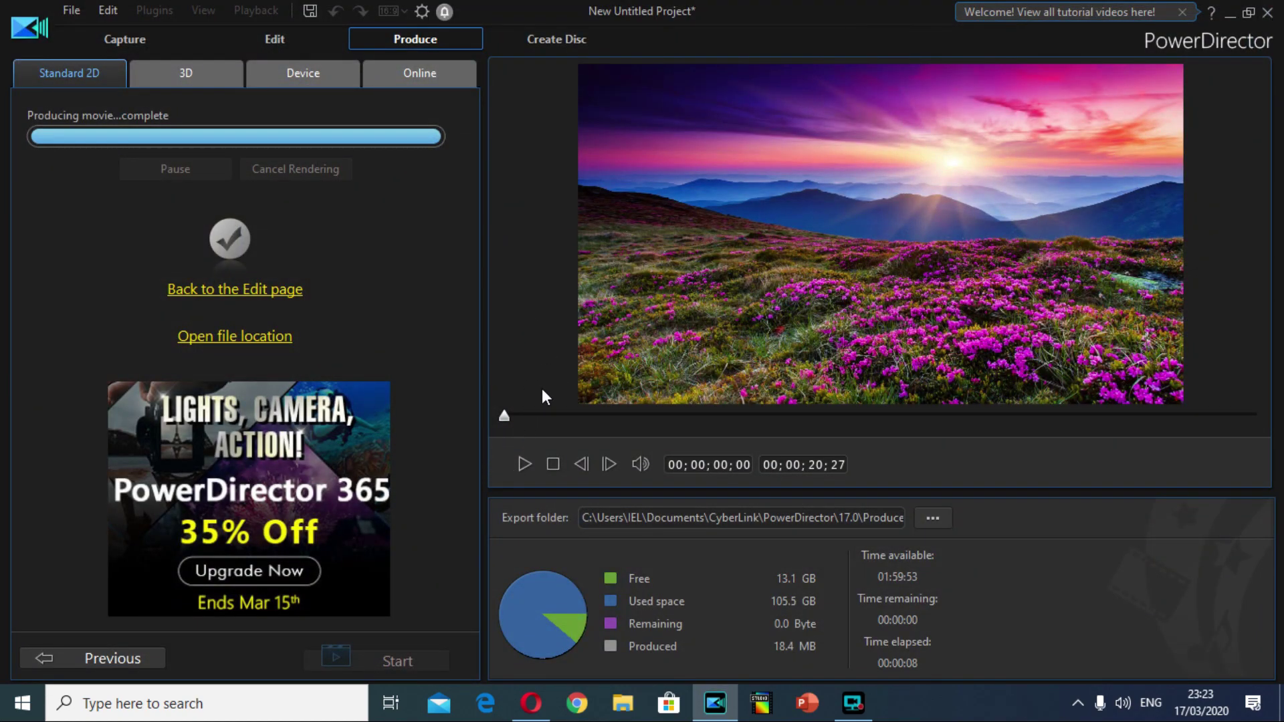
- Return to the editing workspace and enable only track 1 with Enable Selected Track Only, checking the remaining tracks
{"action": "left_click", "coordinate": [285, 34]}
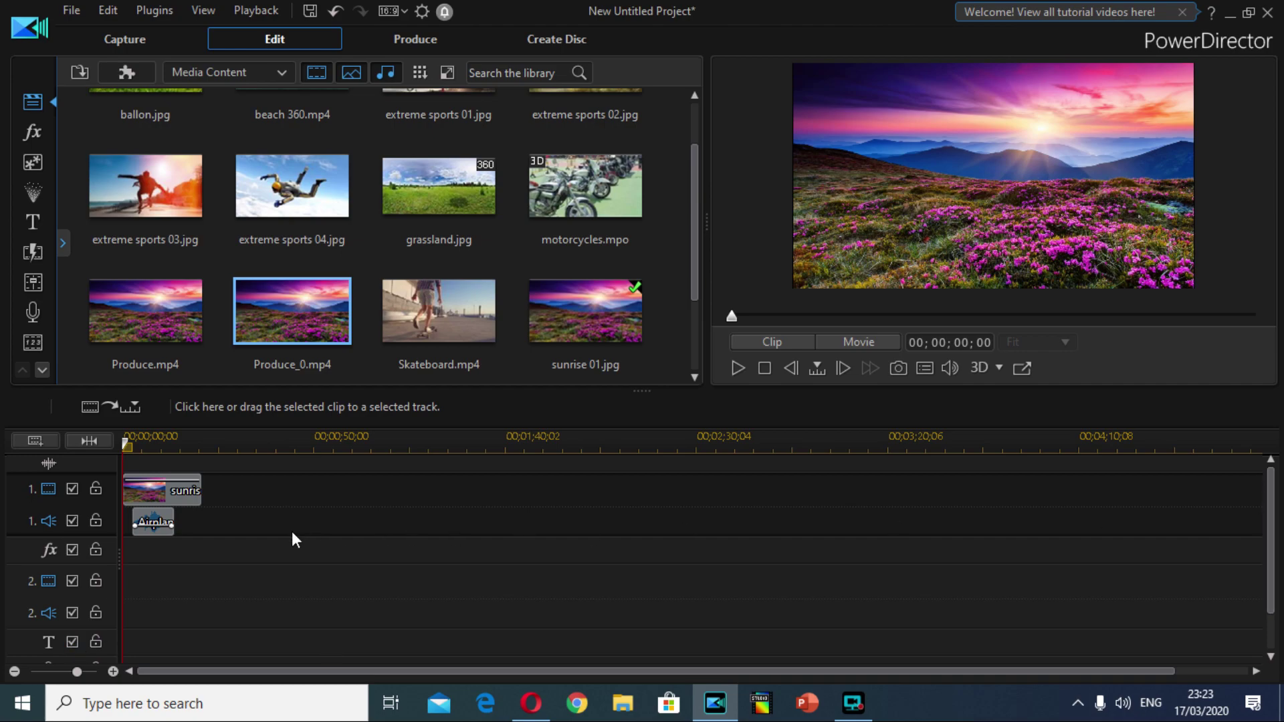
{"action": "right_click", "coordinate": [71, 488]}
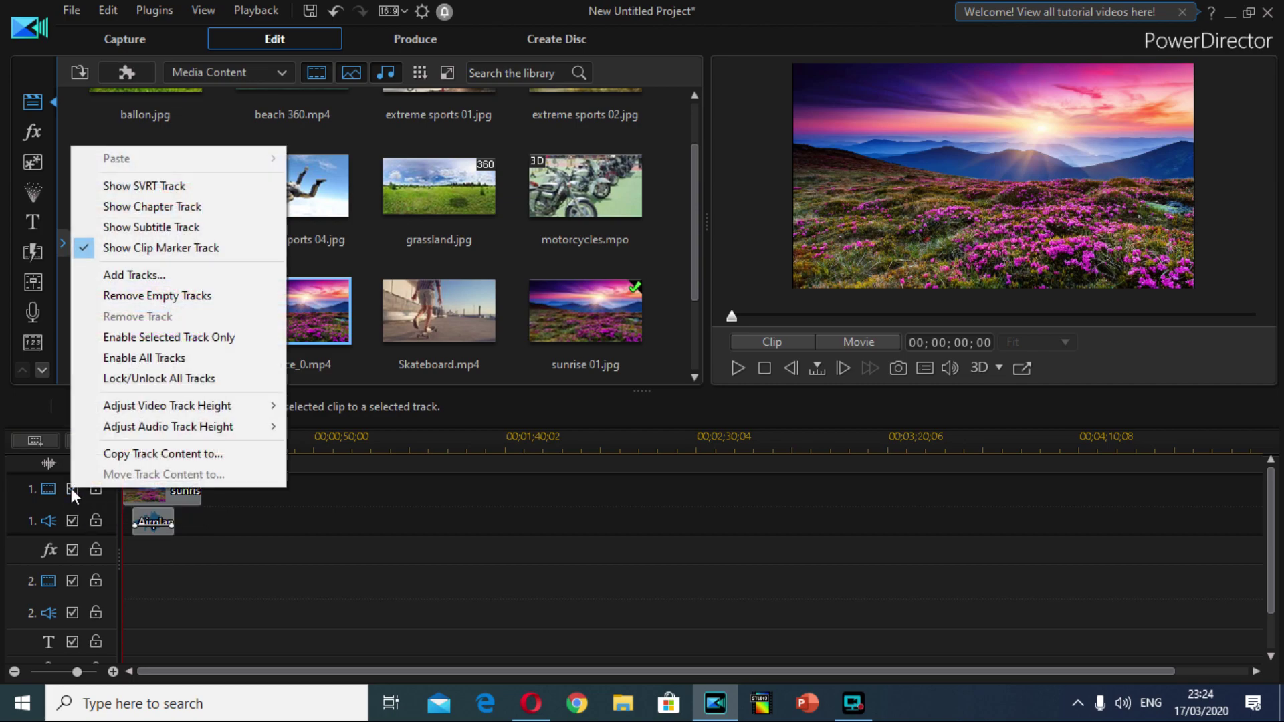
{"action": "left_click", "coordinate": [147, 338]}
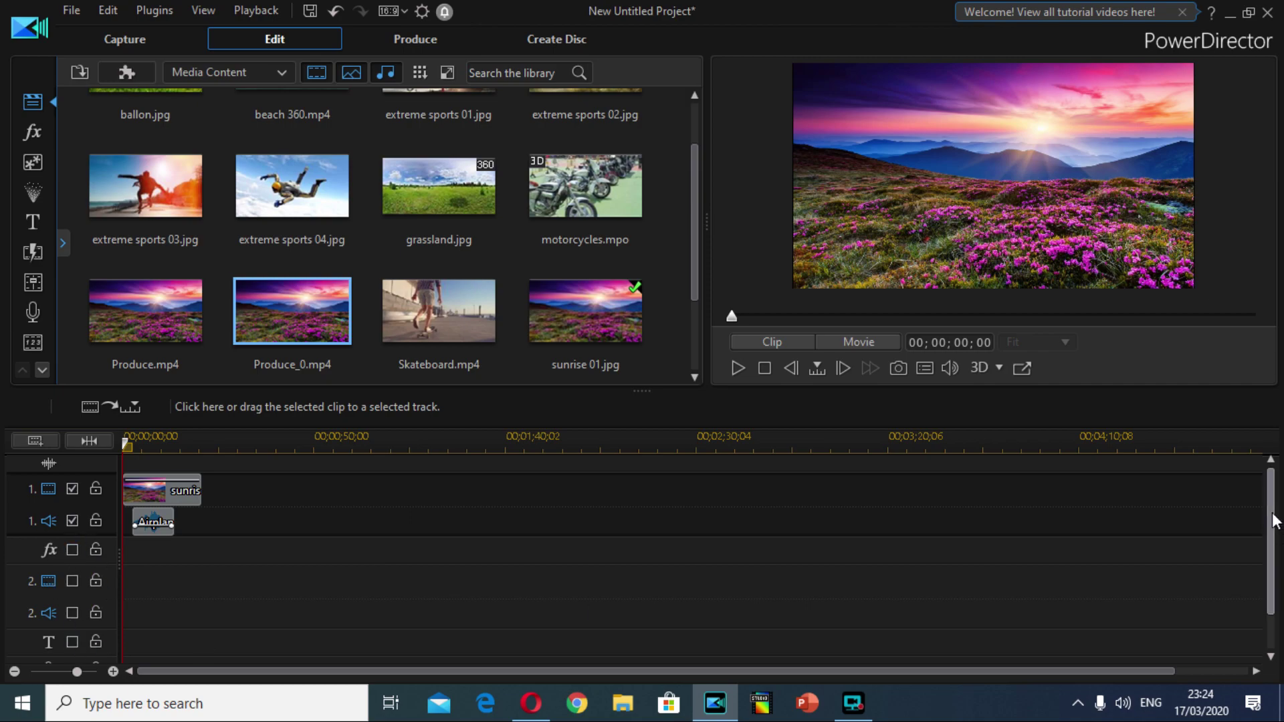
{"action": "left_click_drag", "start_coordinate": [1273, 518], "coordinate": [1274, 564]}
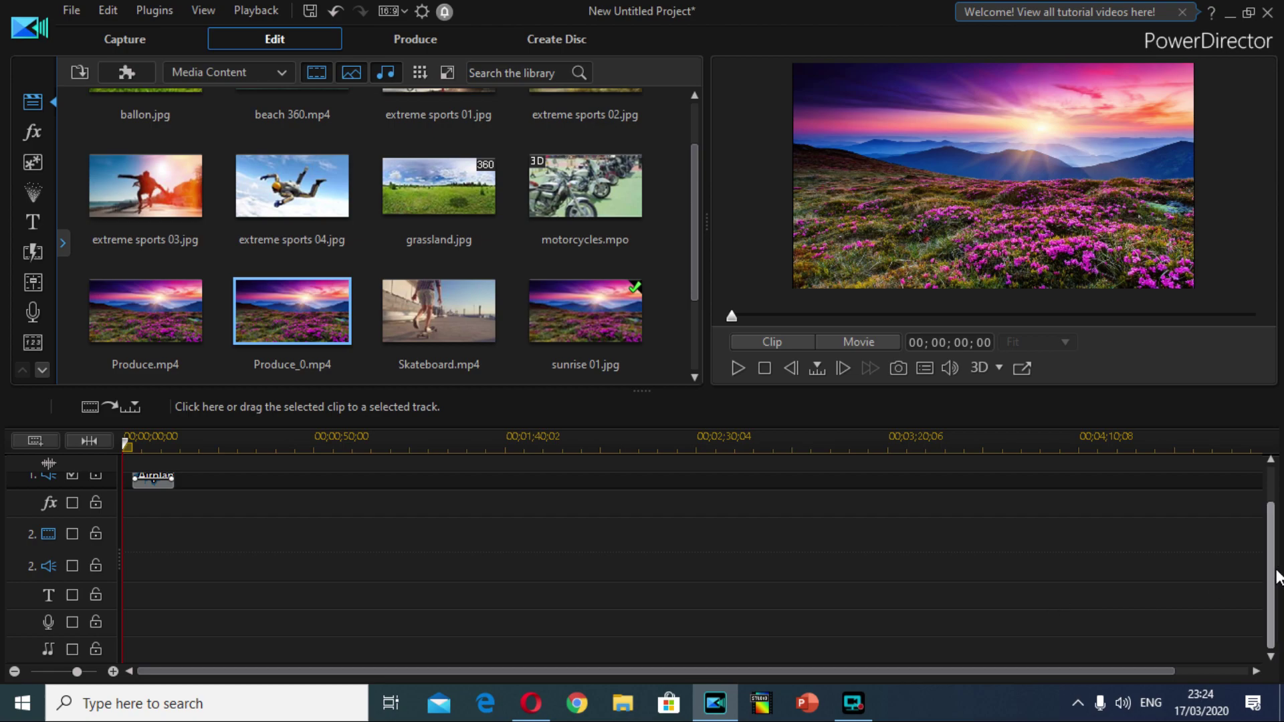
{"action": "left_click_drag", "start_coordinate": [1271, 535], "coordinate": [1271, 500]}
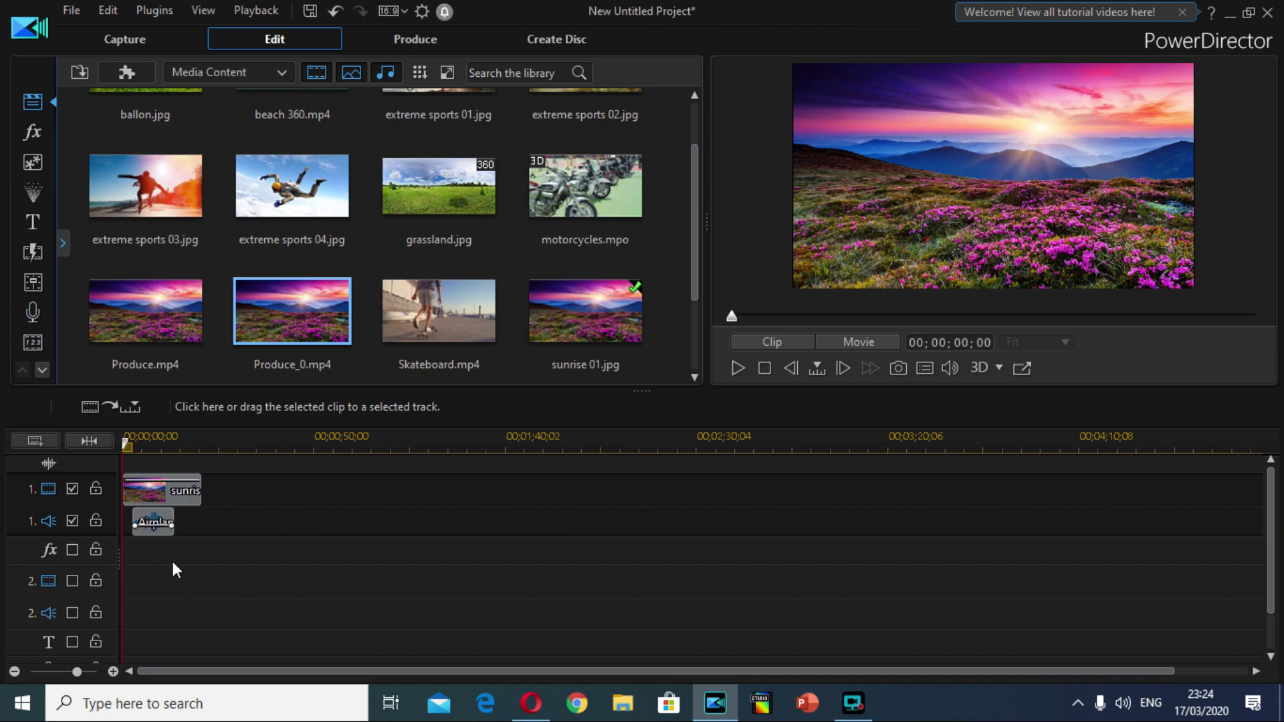
- Create a new text title with the default "My Title" text and save it as a custom template named "my"
{"action": "left_click", "coordinate": [34, 222]}
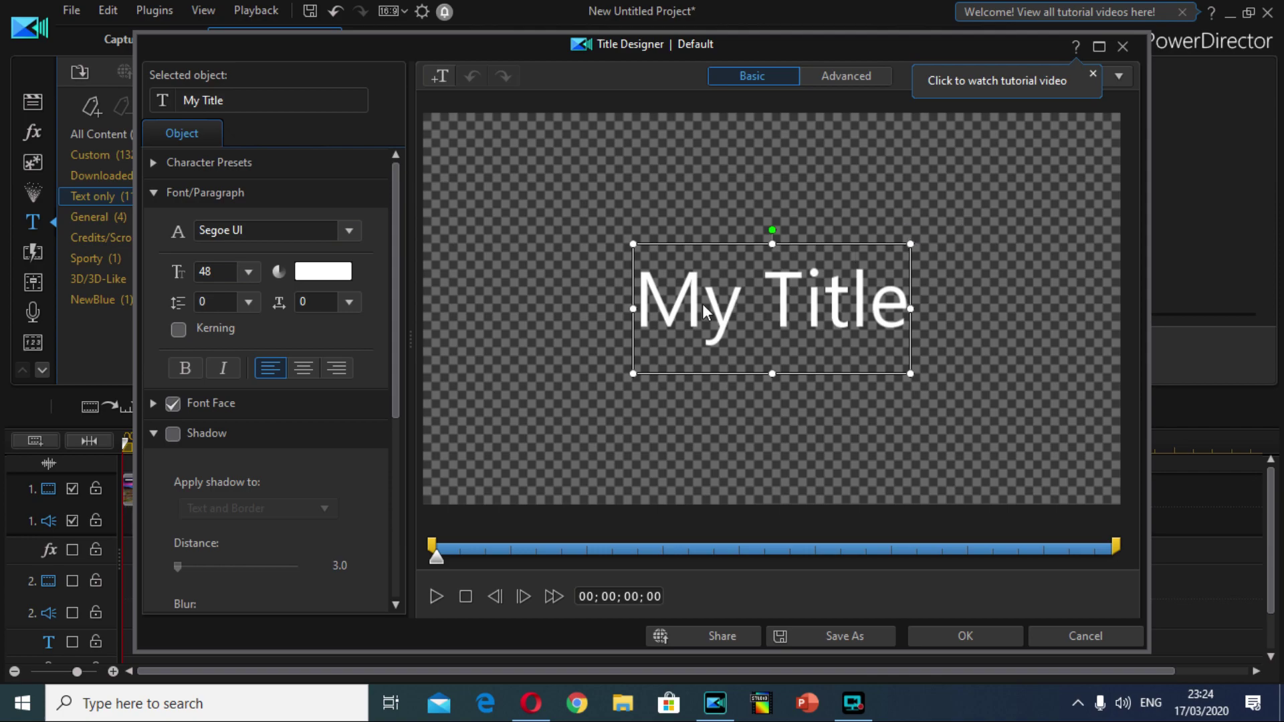
{"action": "left_click", "coordinate": [729, 304]}
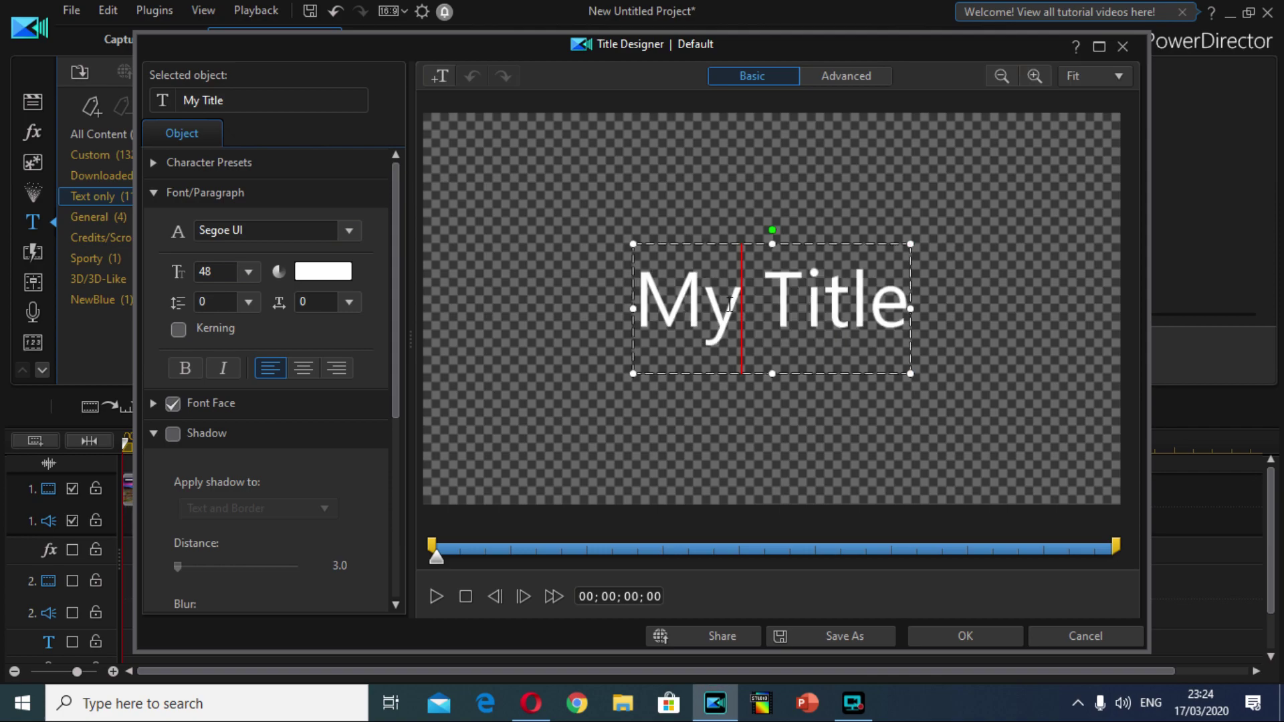
{"action": "left_click", "coordinate": [990, 634]}
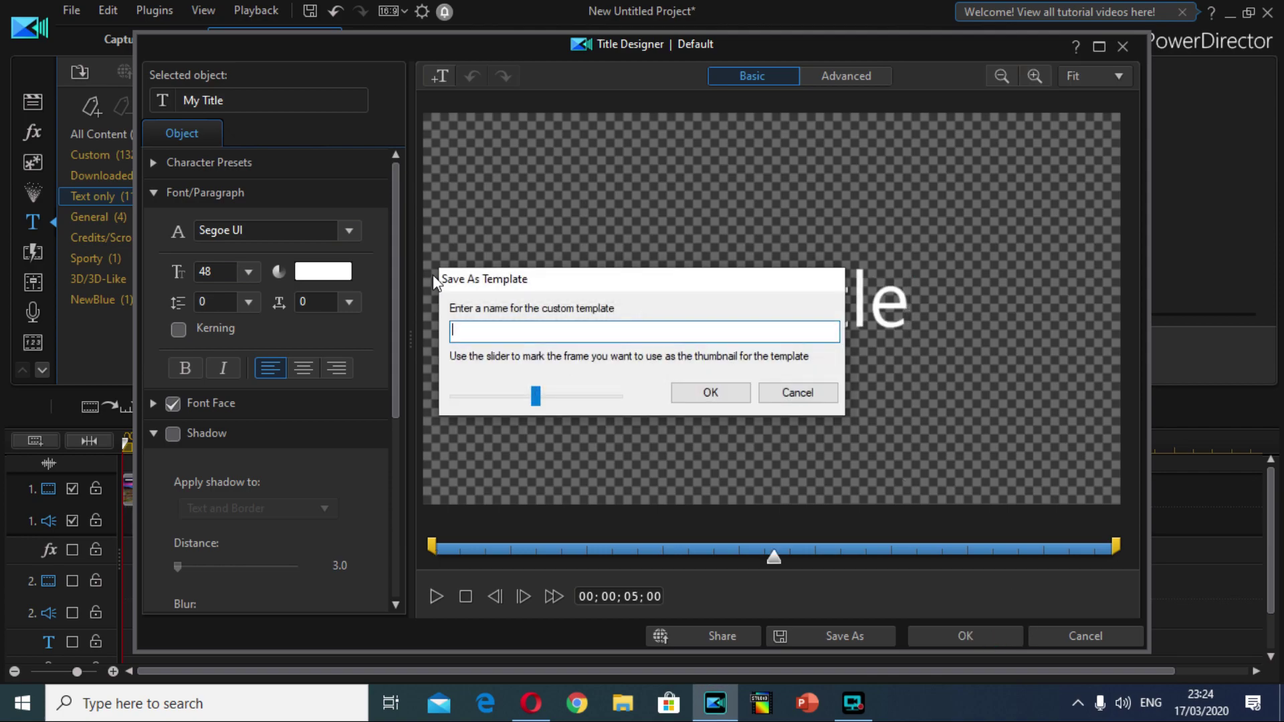
{"action": "type", "text": "my"}
{"action": "left_click", "coordinate": [734, 392]}
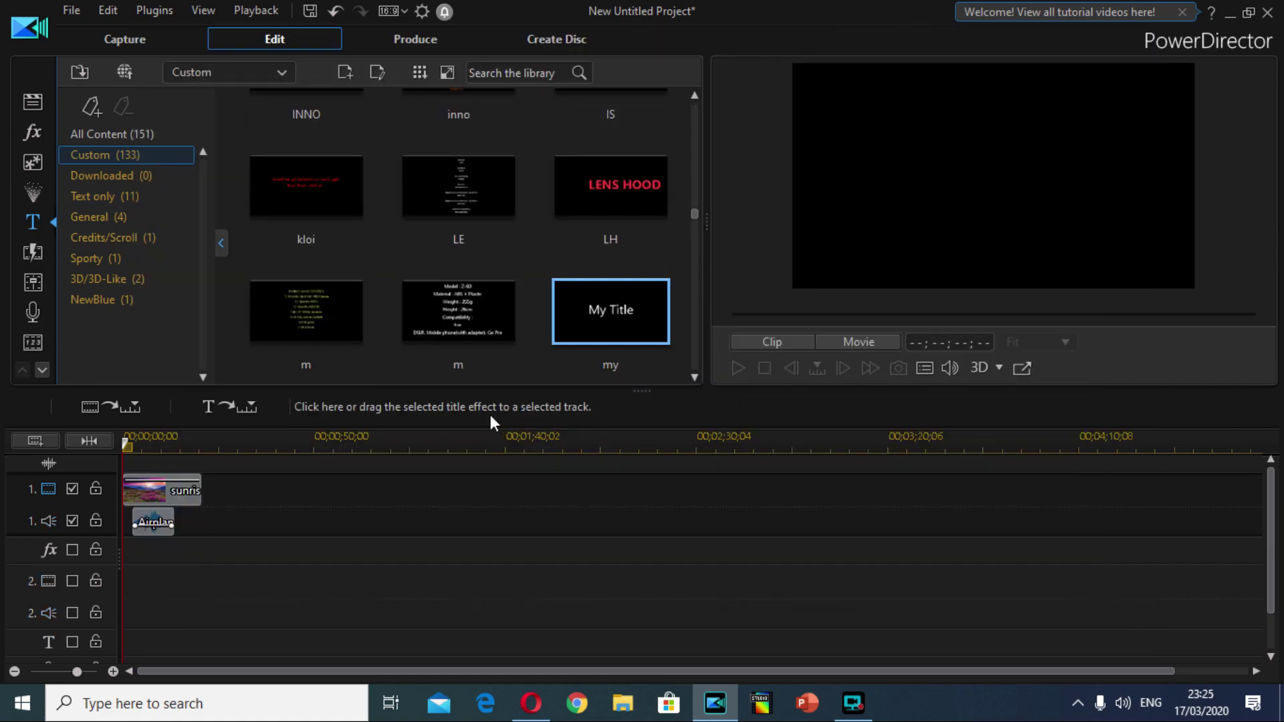
- Place the custom title "my" on video track 2, beneath the sunrise image and the Airplane sound
{"action": "left_click", "coordinate": [603, 338]}
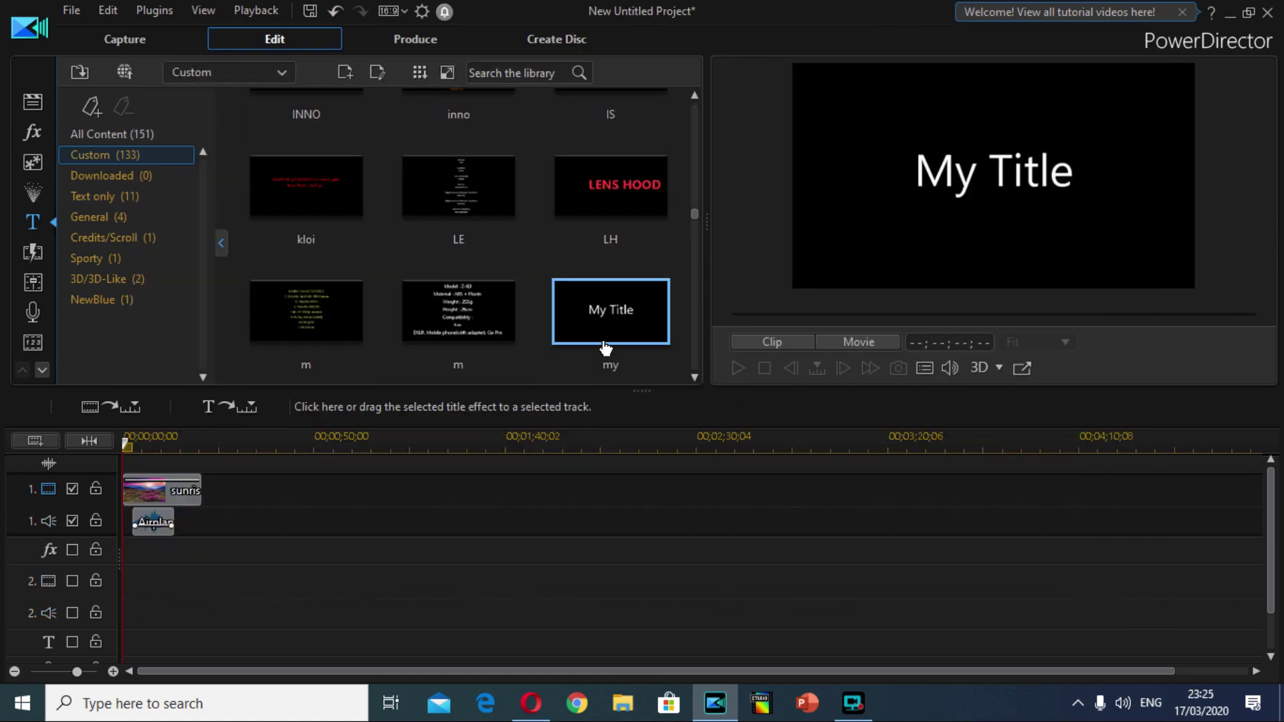
{"action": "left_click_drag", "start_coordinate": [562, 355], "coordinate": [385, 451]}
{"action": "left_click_drag", "start_coordinate": [227, 529], "coordinate": [146, 581]}
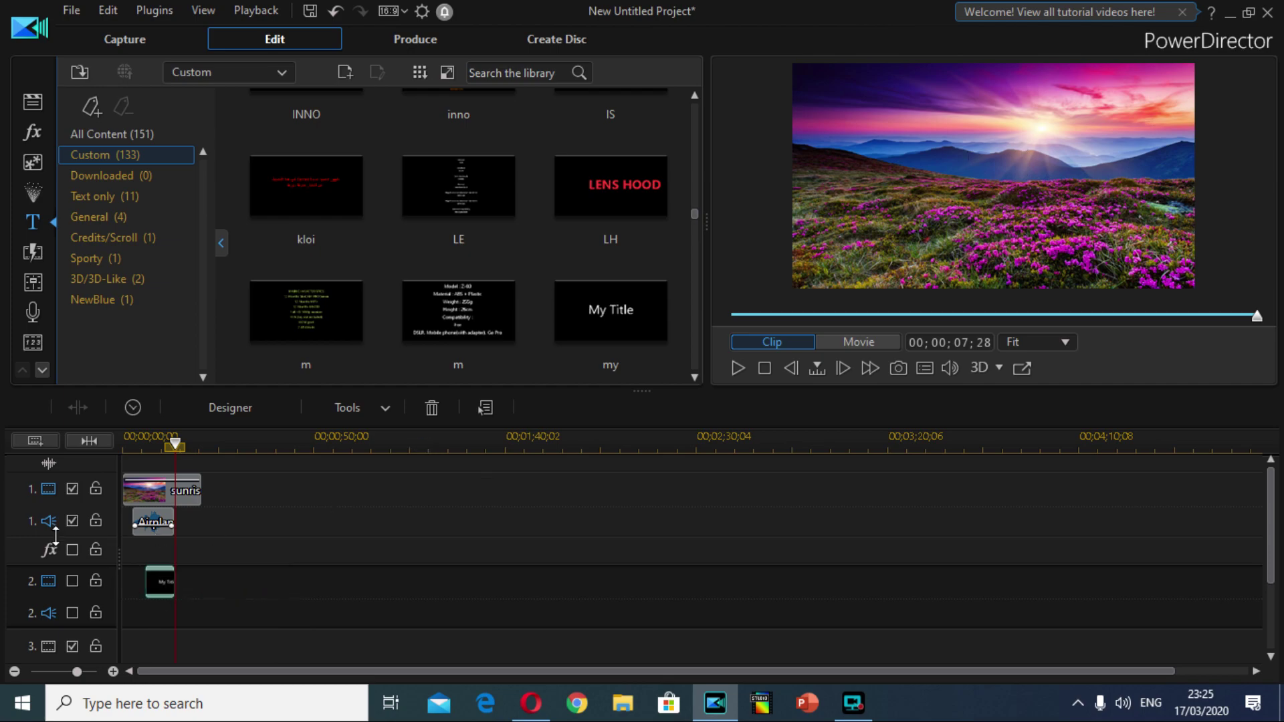
- Enable video track 2 and slightly enlarge the "My Title" text over the sunrise image in the preview
{"action": "left_click", "coordinate": [71, 582]}
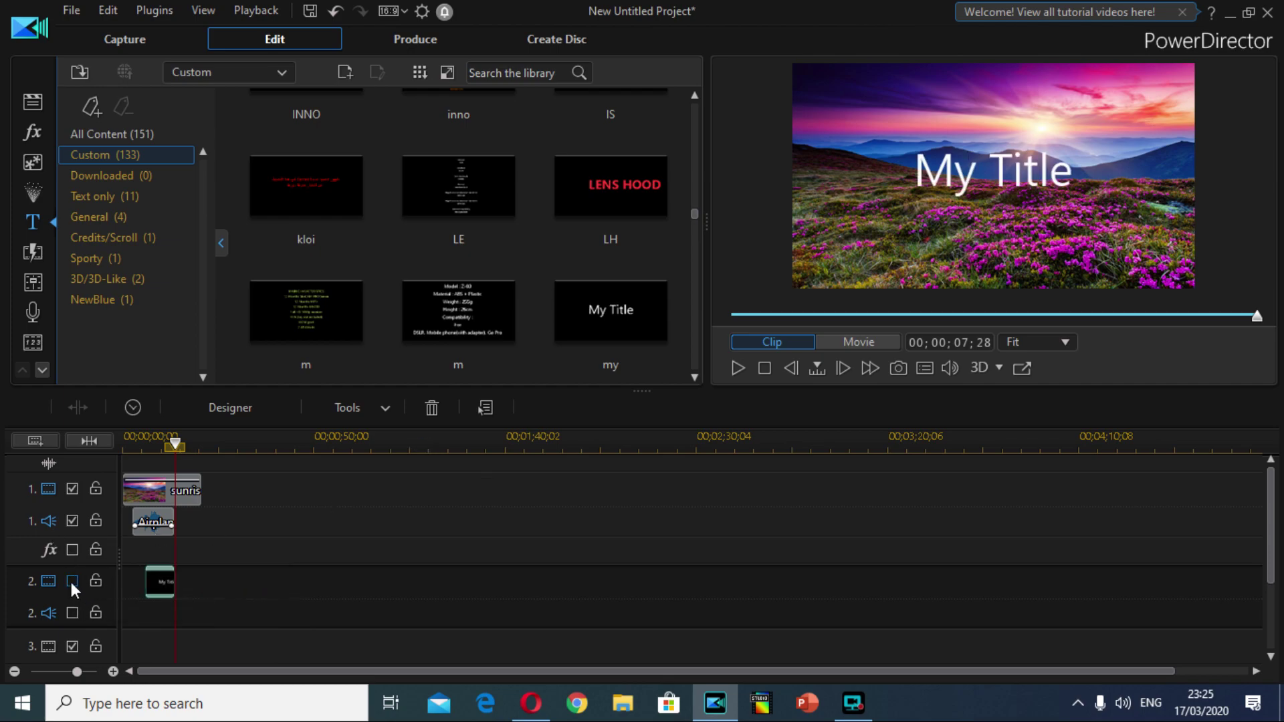
{"action": "left_click", "coordinate": [990, 181]}
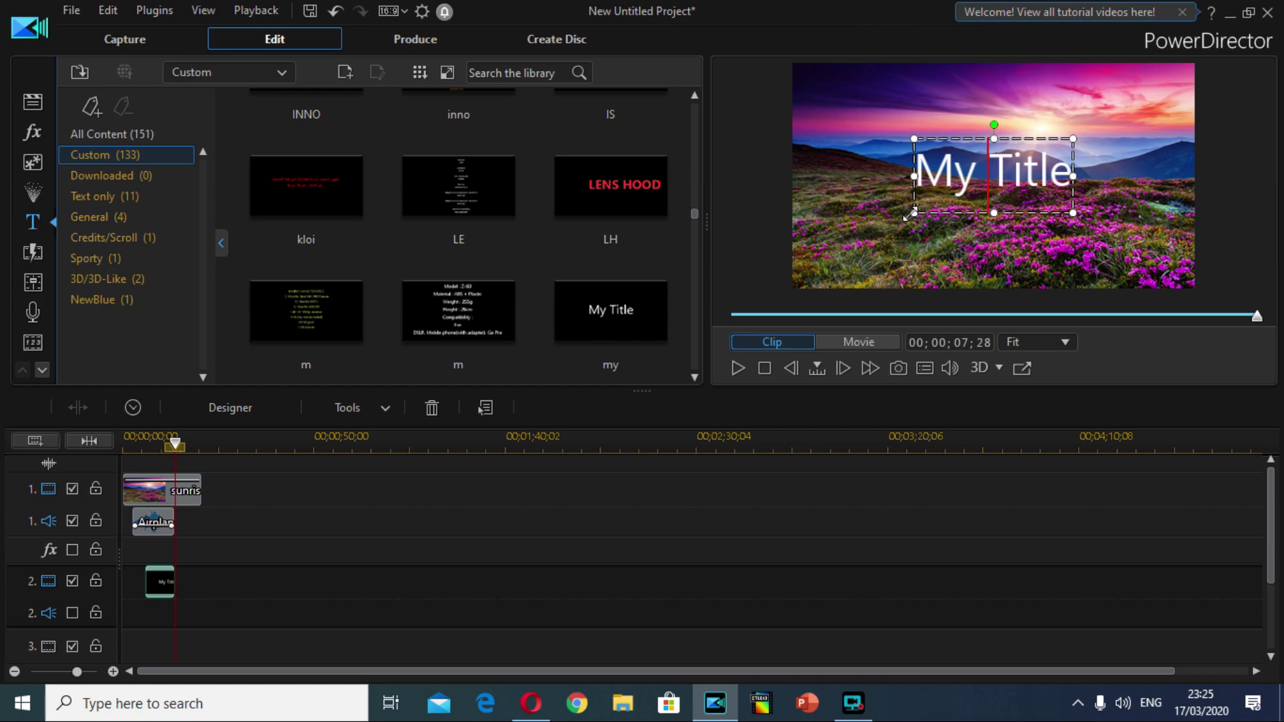
{"action": "left_click_drag", "start_coordinate": [908, 214], "coordinate": [898, 223]}
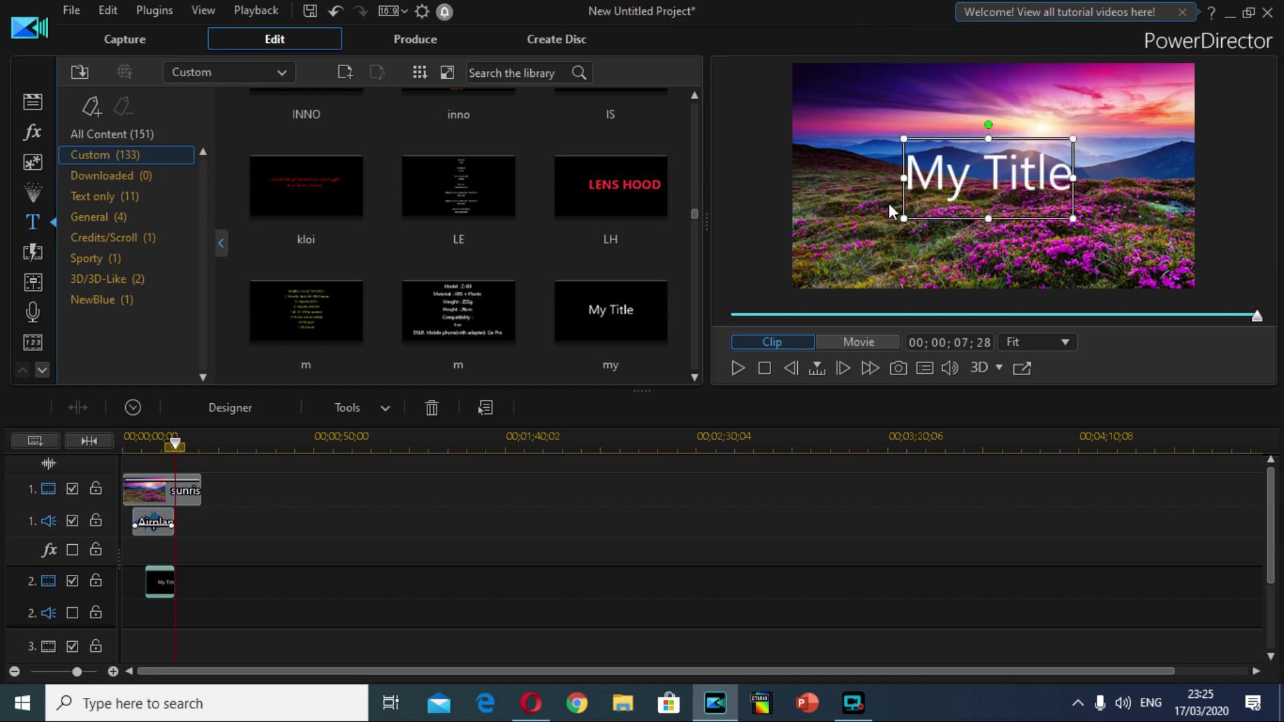
{"action": "left_click", "coordinate": [892, 211]}
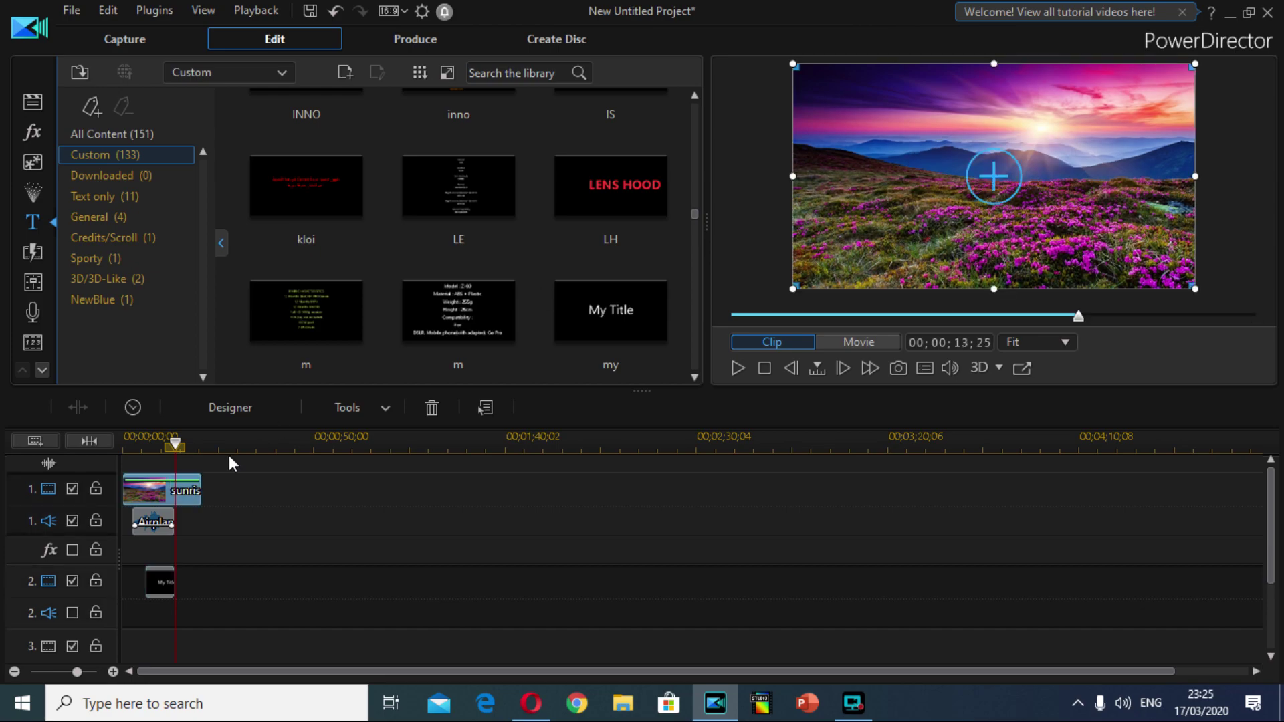
- Try to enable only video track 1 with Enable Selected Track Only
{"action": "right_click", "coordinate": [75, 495]}
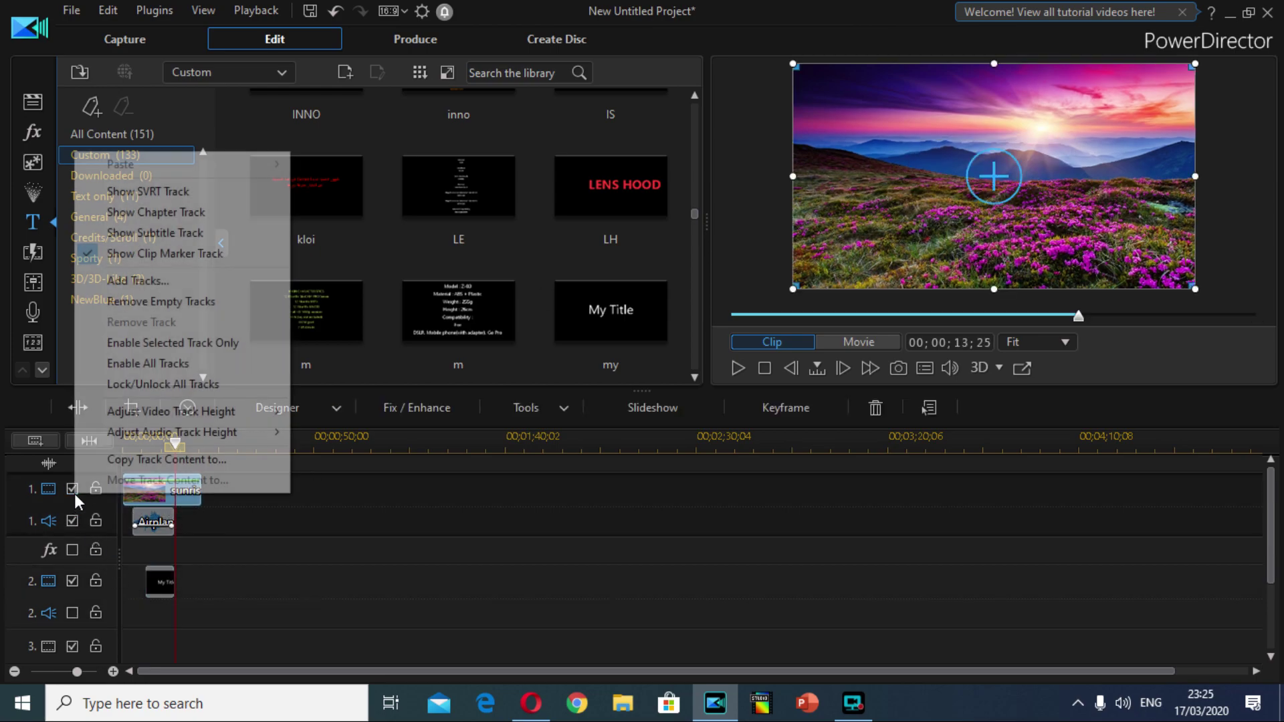
{"action": "left_click", "coordinate": [167, 343]}
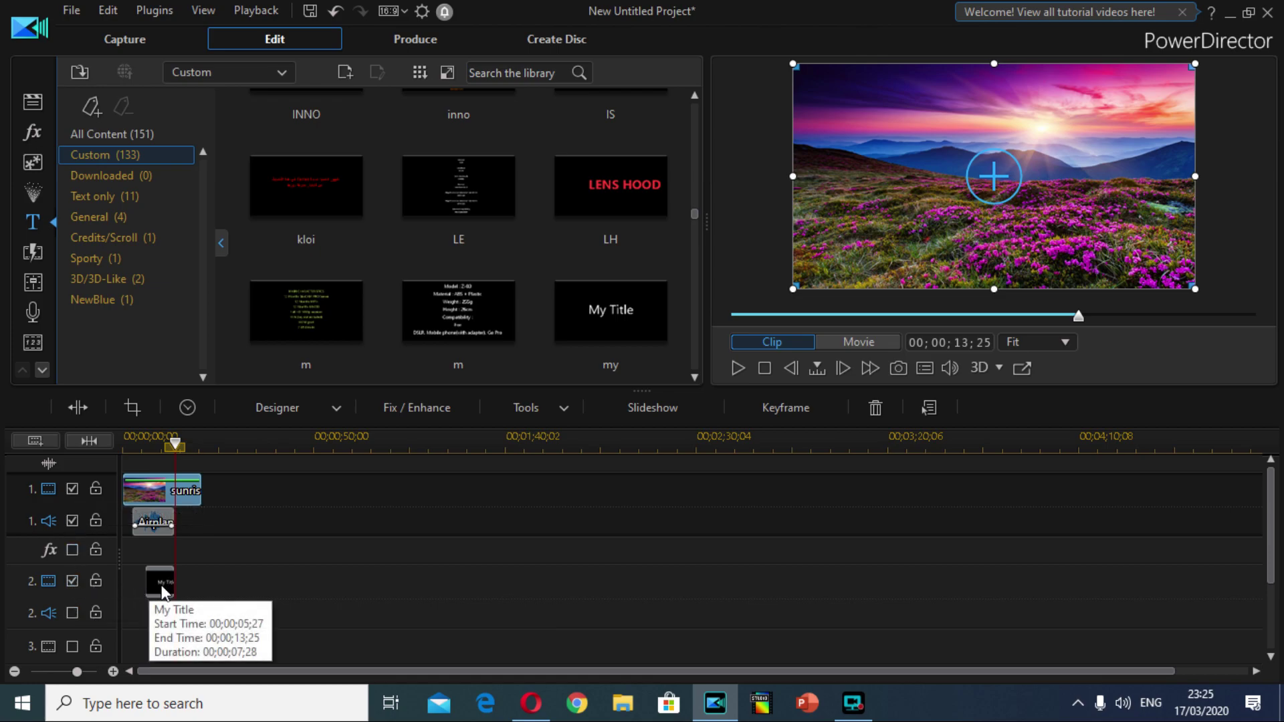
- Produce the movie as an H.264 AVC MP4 with the MPEG-4 1280 x 720/24p (16 Mbps) profile, dismissing the pop-up window
{"action": "left_click", "coordinate": [414, 39]}
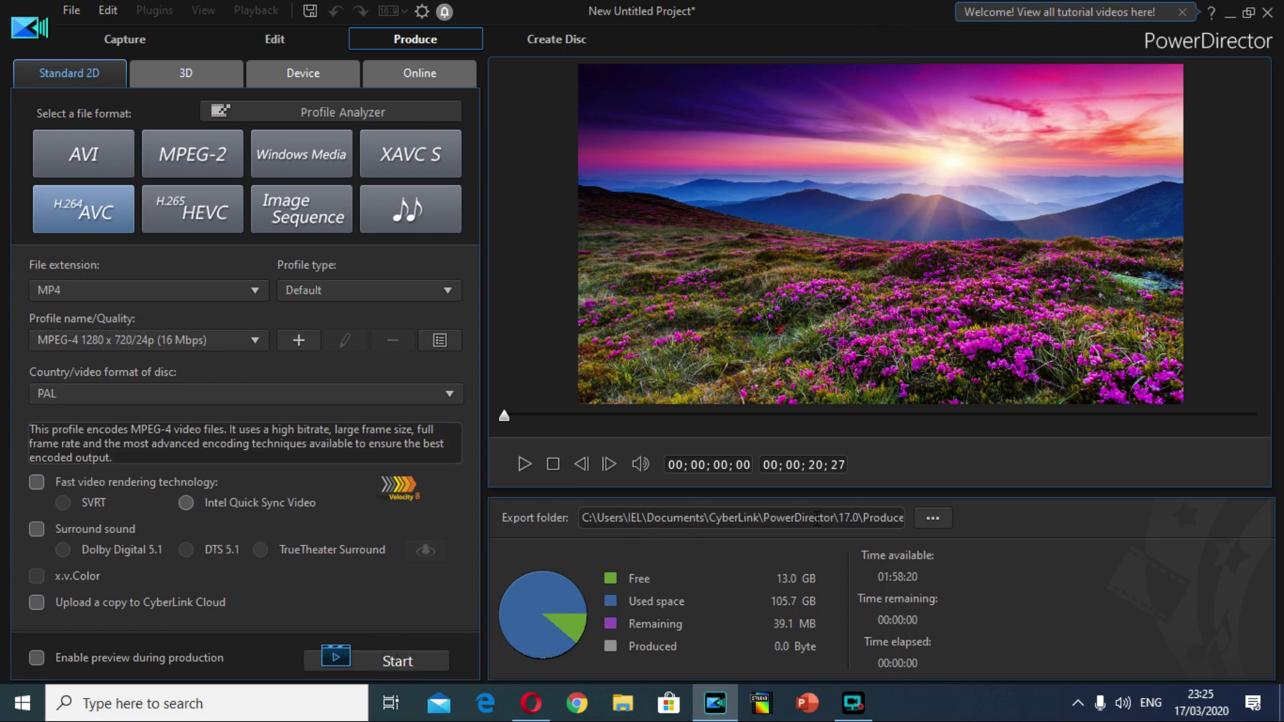
{"action": "left_click", "coordinate": [396, 653]}
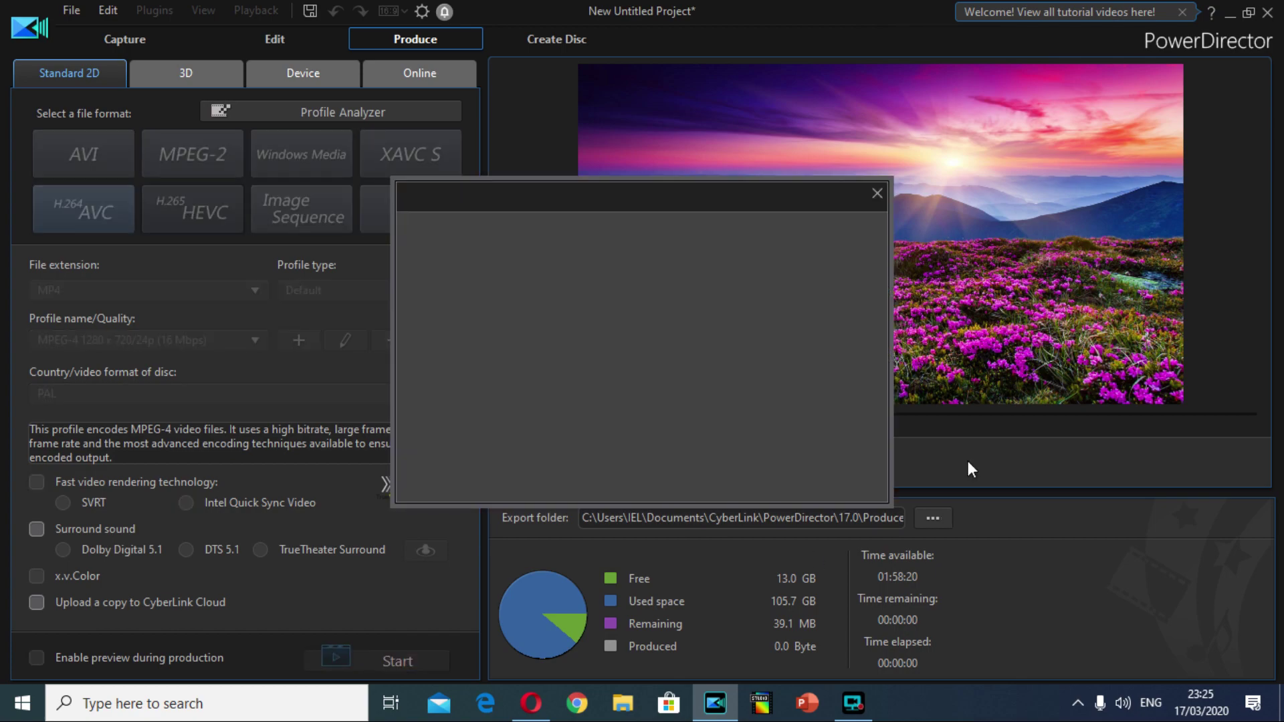
{"action": "left_click", "coordinate": [878, 193]}
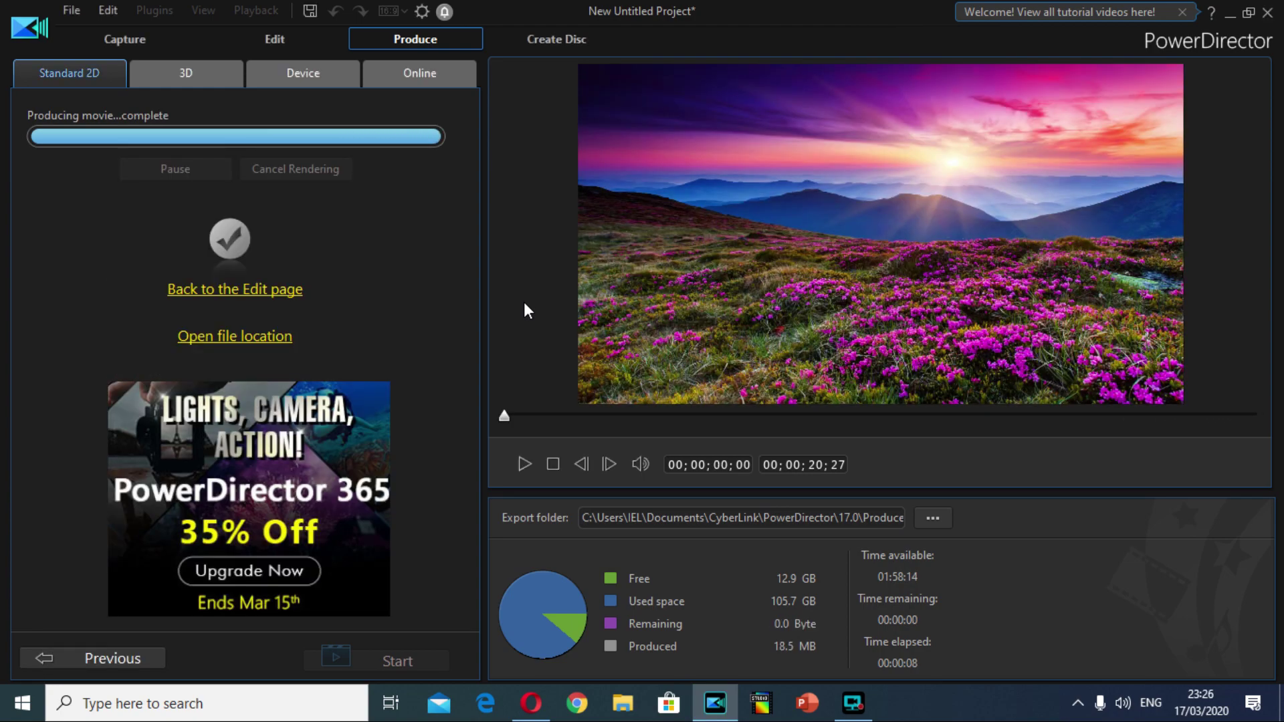
- Switch to File Explorer, go to Documents > CyberLink > PowerDirector > 17.0, and play the Produce_1 video
{"action": "left_click", "coordinate": [631, 707]}
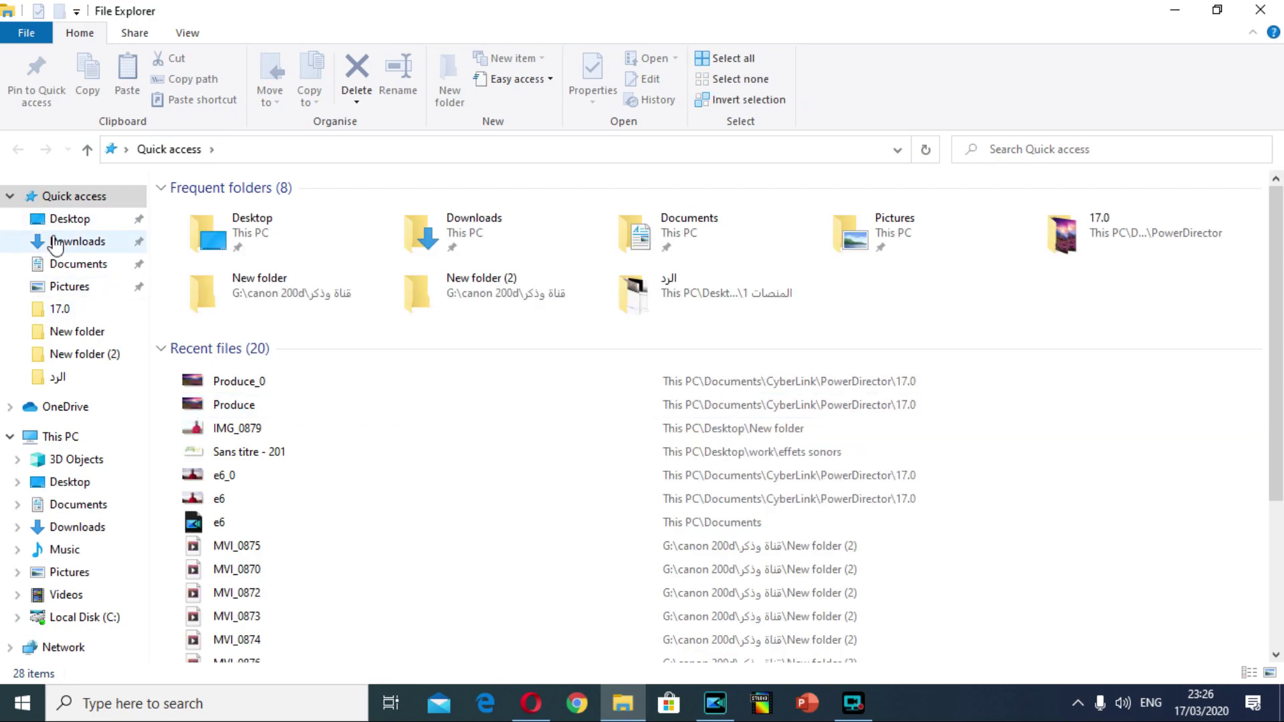
{"action": "left_click", "coordinate": [67, 264]}
{"action": "double_click", "coordinate": [224, 271]}
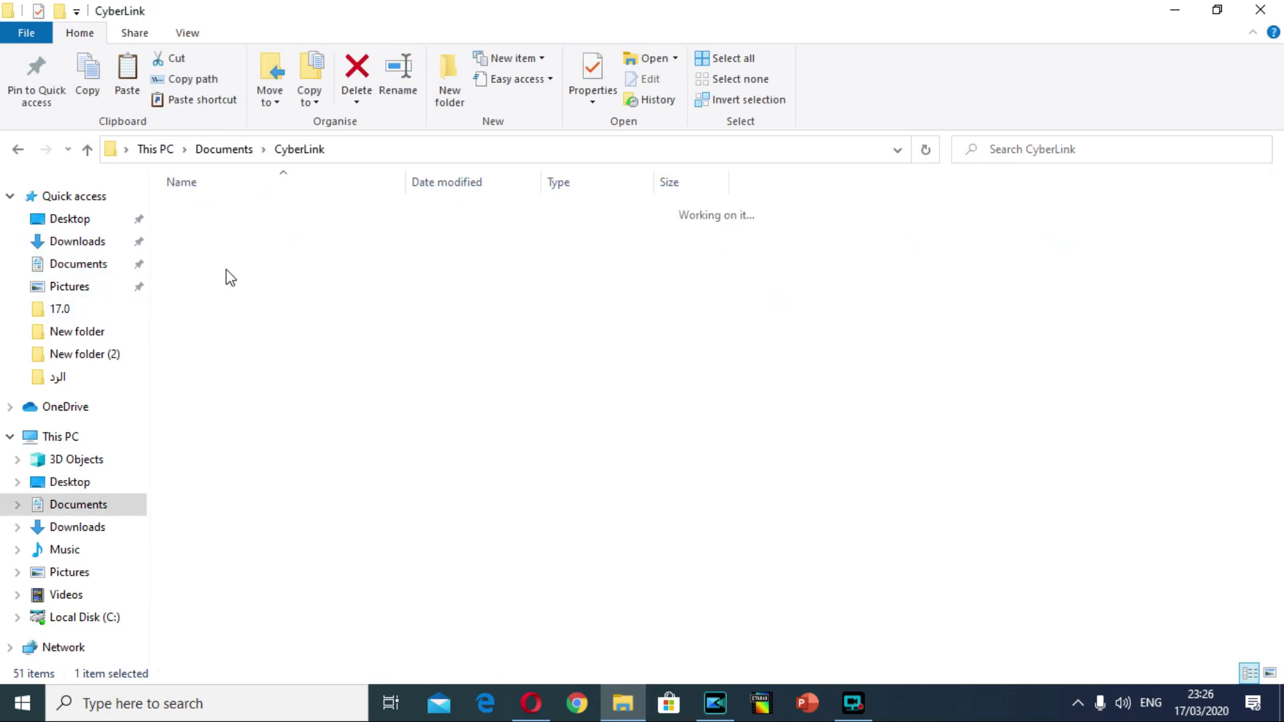
{"action": "double_click", "coordinate": [225, 250]}
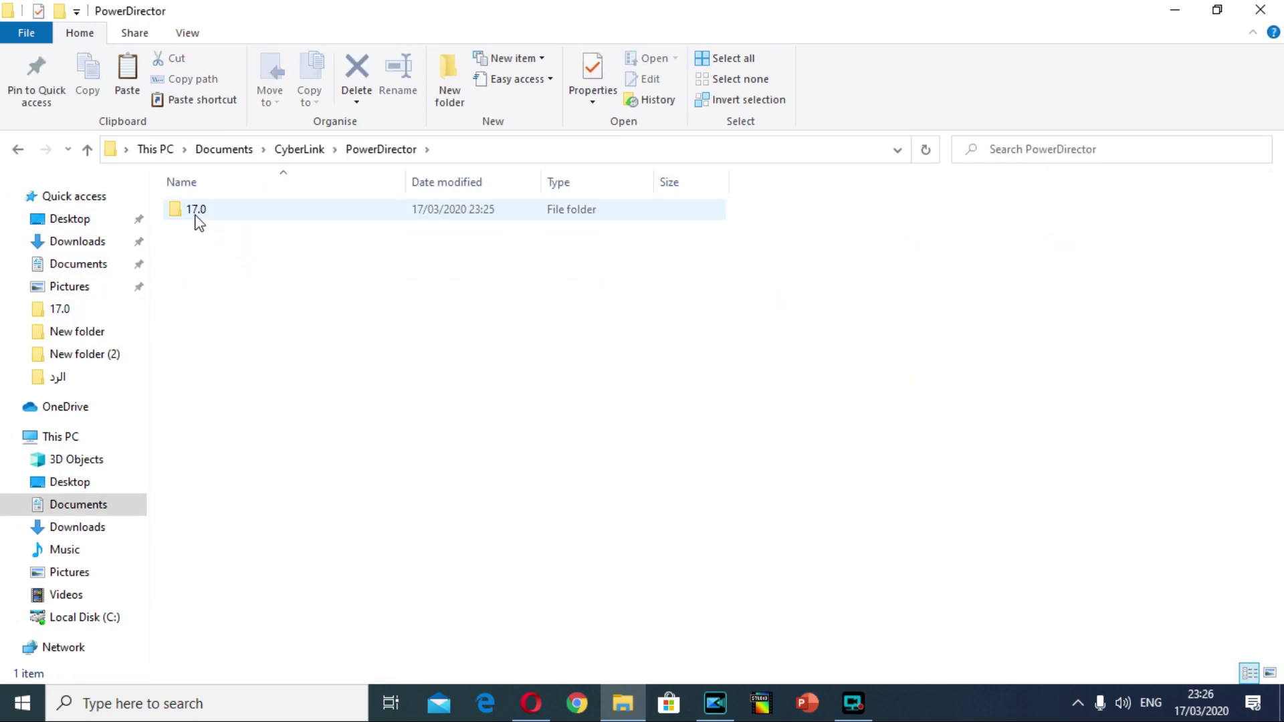
{"action": "double_click", "coordinate": [196, 213]}
{"action": "left_click", "coordinate": [349, 401]}
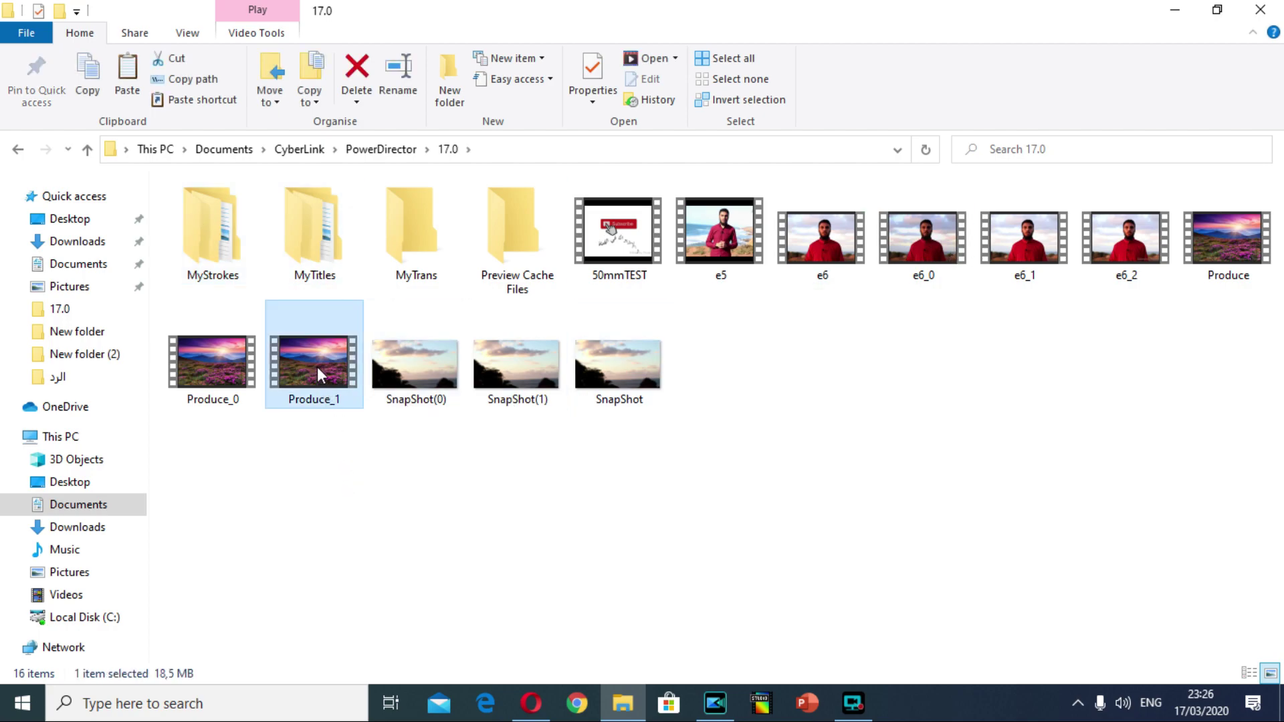
{"action": "double_click", "coordinate": [318, 366]}
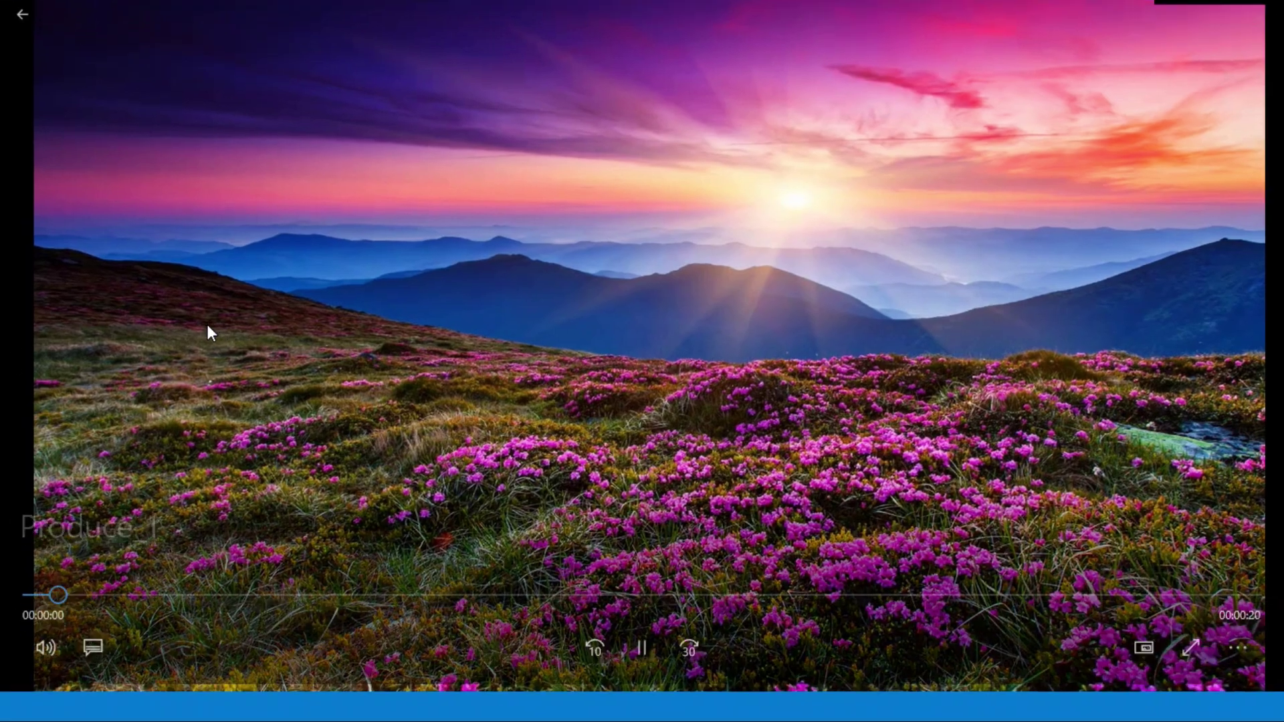